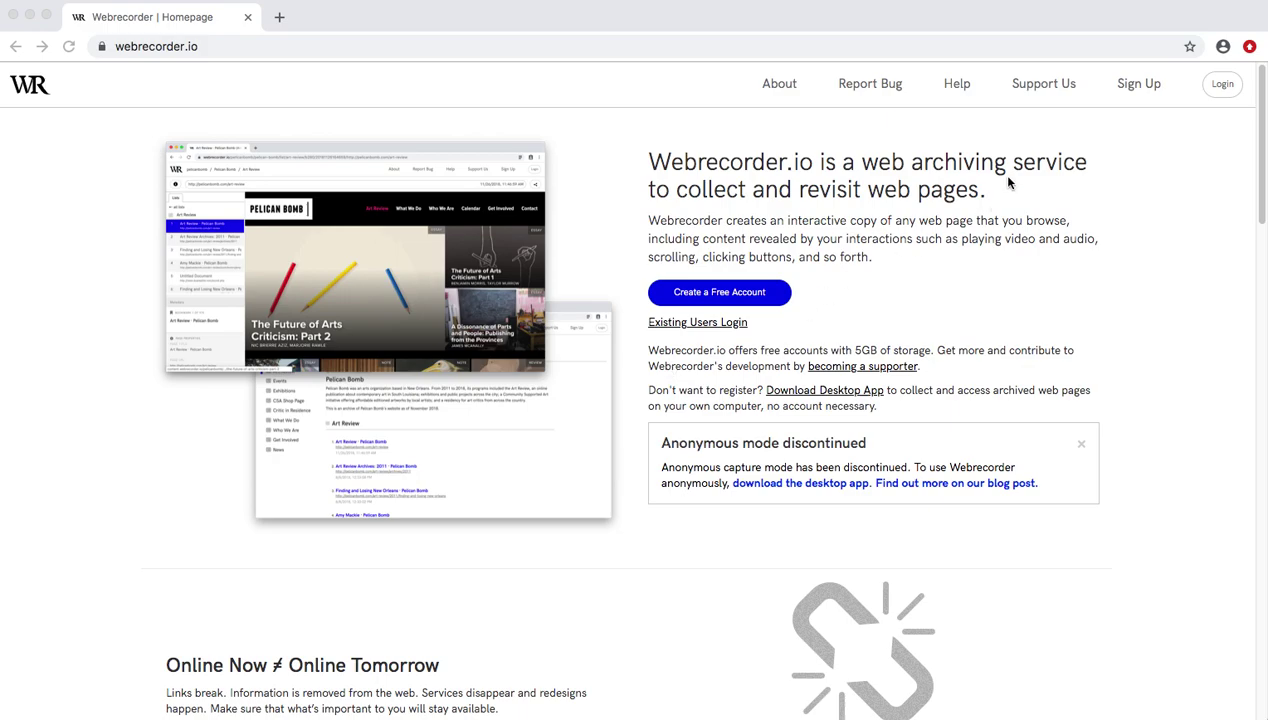
# Step: Log in to the demos account with its username and the account password
pyautogui.click(1222, 90)
pyautogui.click(1222, 86)
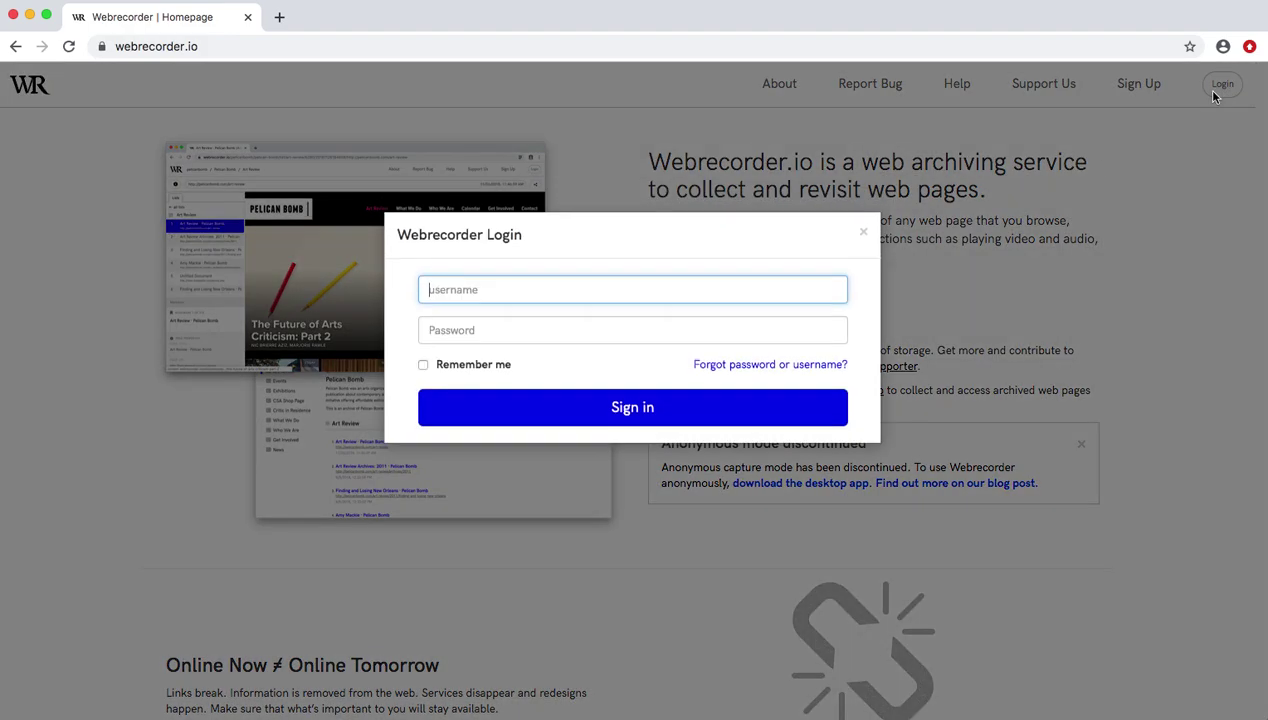
pyautogui.write('demos')
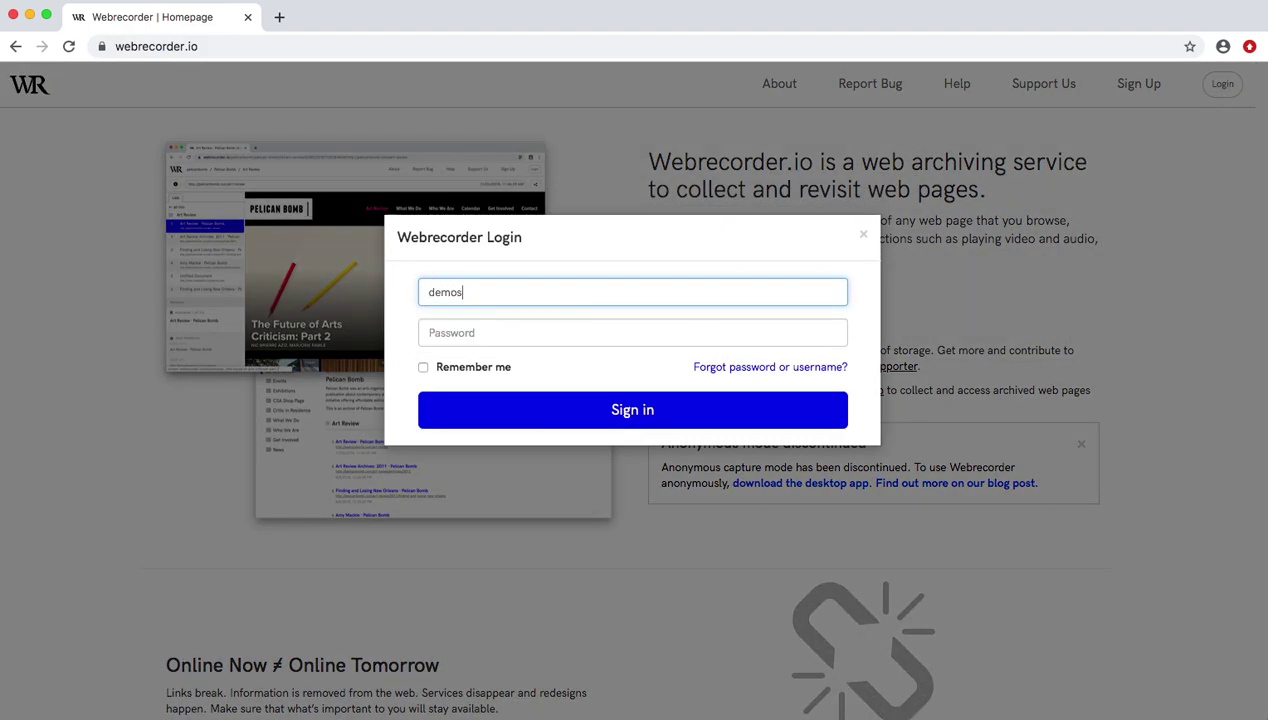
pyautogui.click(652, 340)
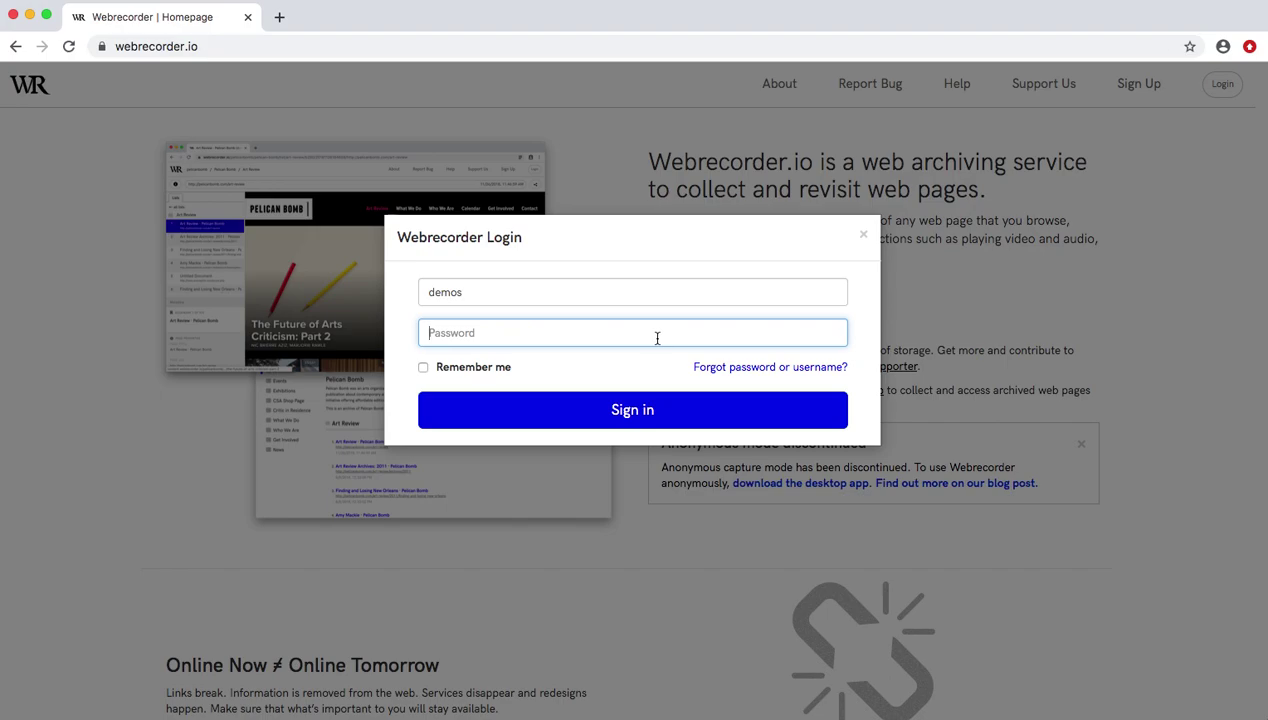
pyautogui.write('•••')
pyautogui.click(704, 415)
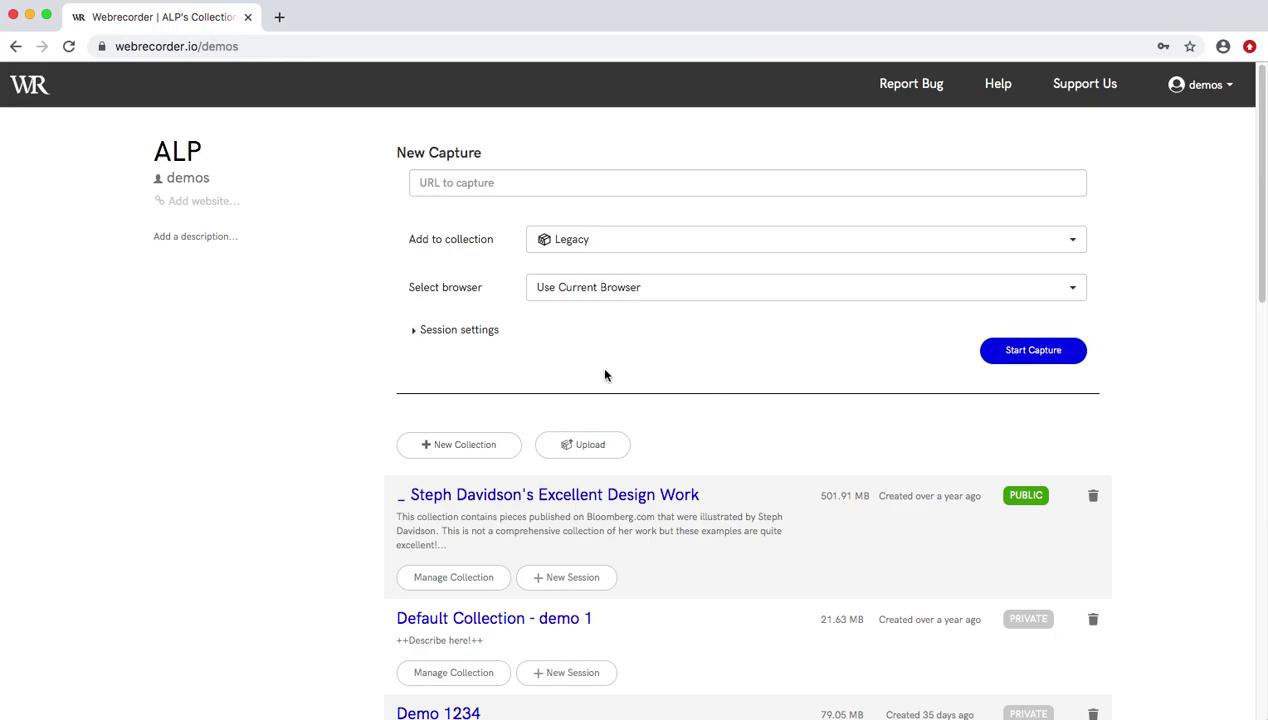
# Step: Look over the account's collections and enter rhizome.org as the URL for a new capture
pyautogui.scroll(-7, 603, 371)
pyautogui.scroll(-5, 604, 373)
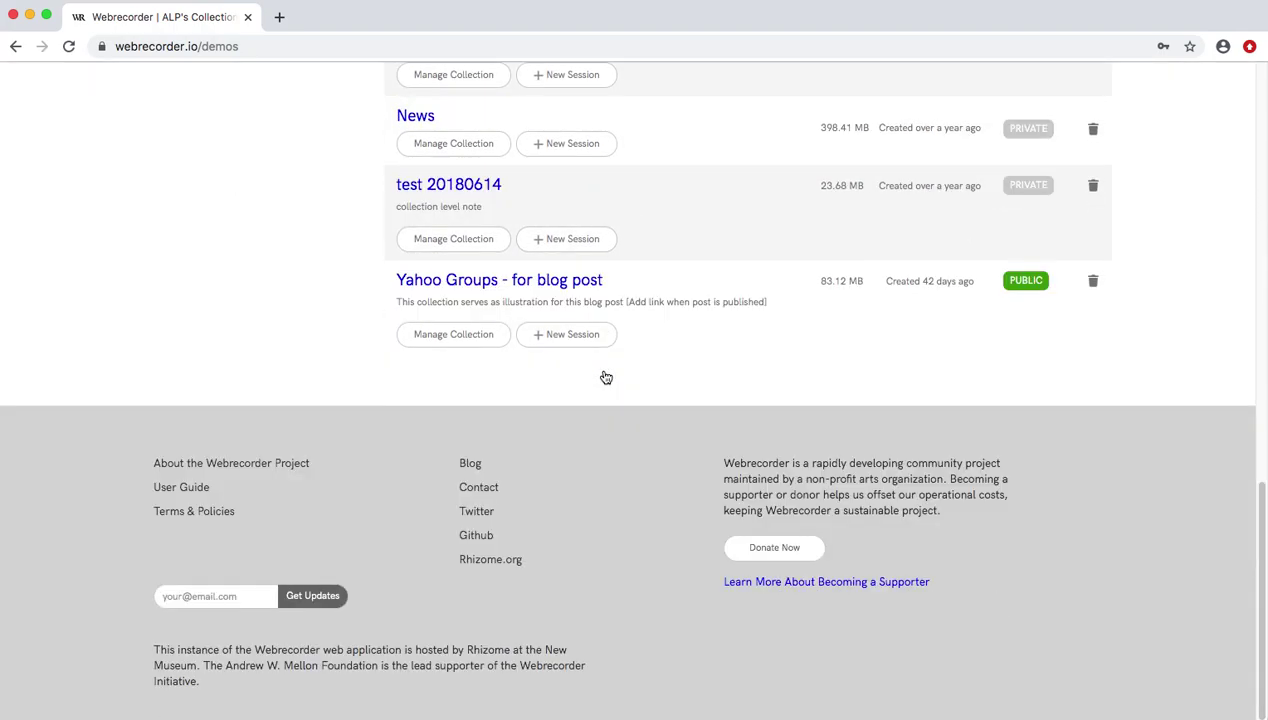
pyautogui.scroll(12, 605, 375)
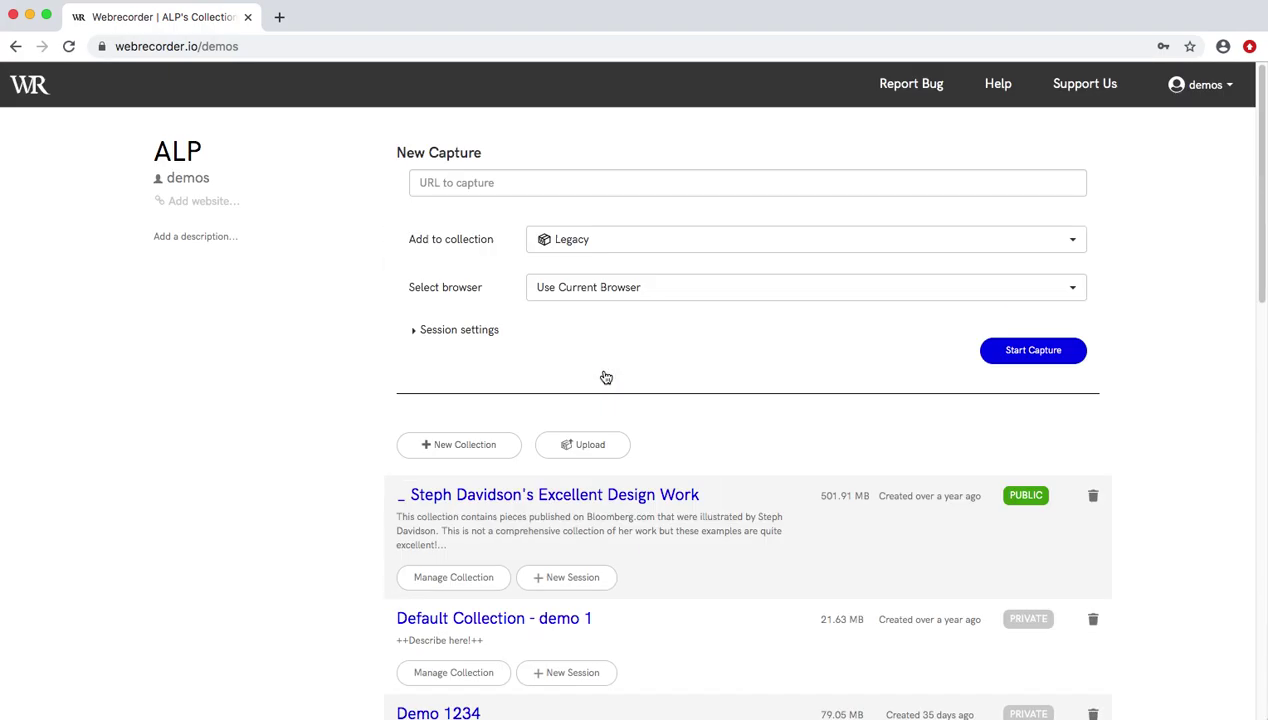
pyautogui.click(510, 185)
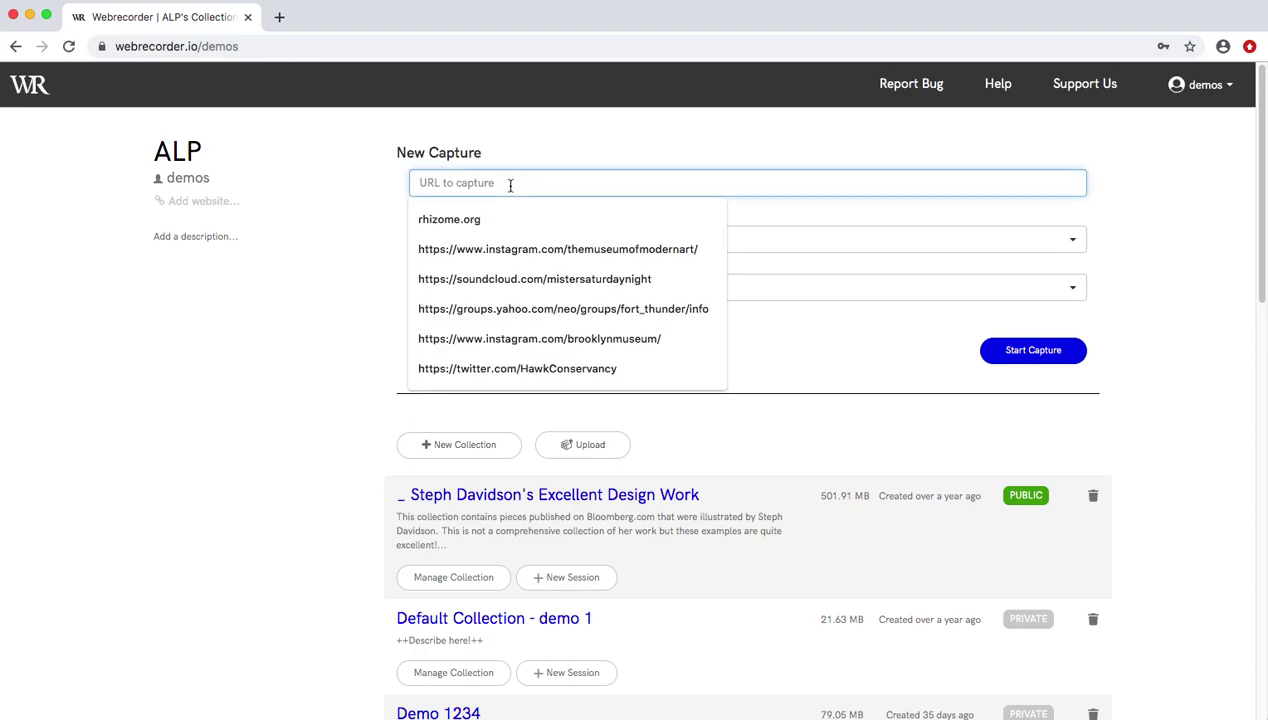
pyautogui.write('rhizome.or')
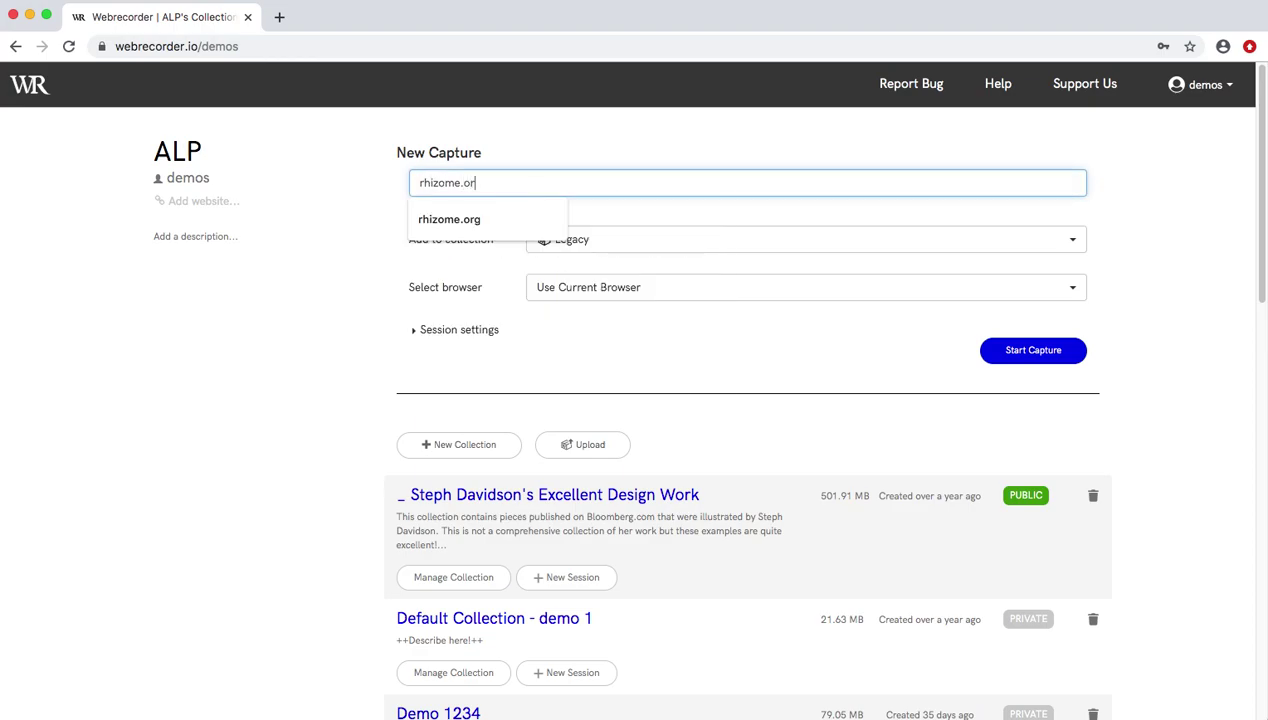
pyautogui.write('g')
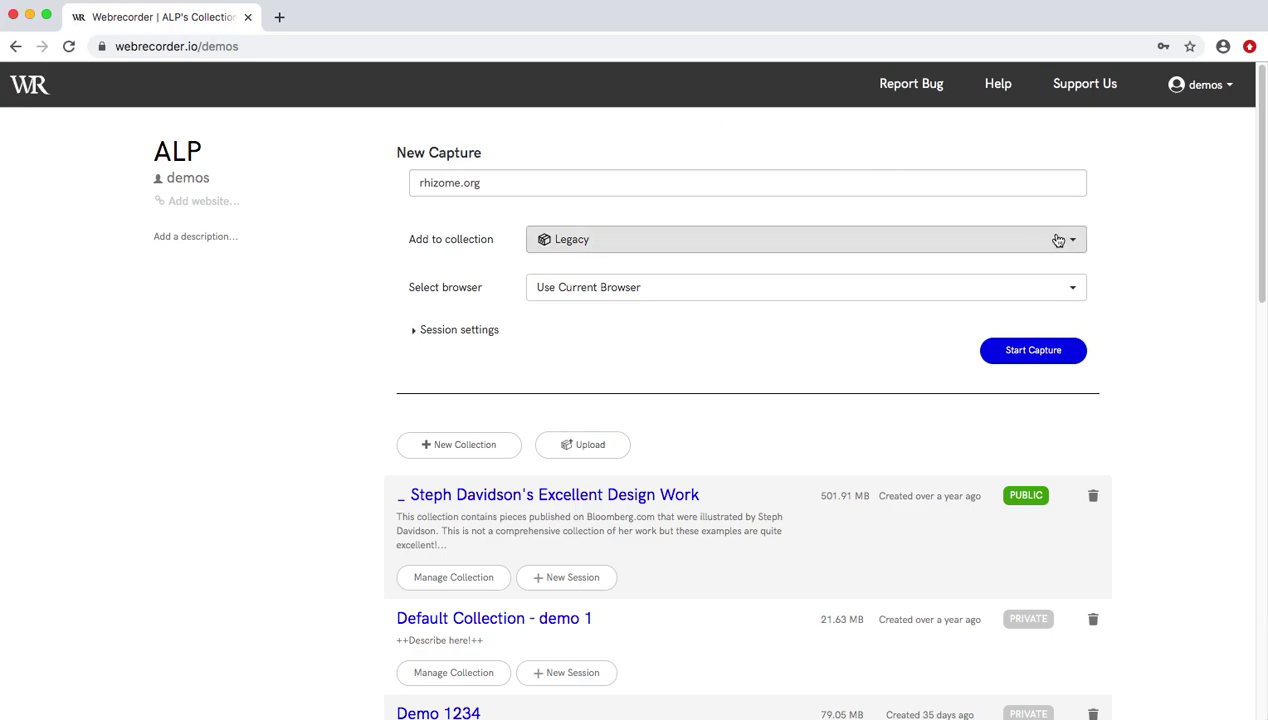
# Step: Create a public collection named "New Collection for this demo" as the destination for the capture
pyautogui.click(1058, 240)
pyautogui.click(985, 272)
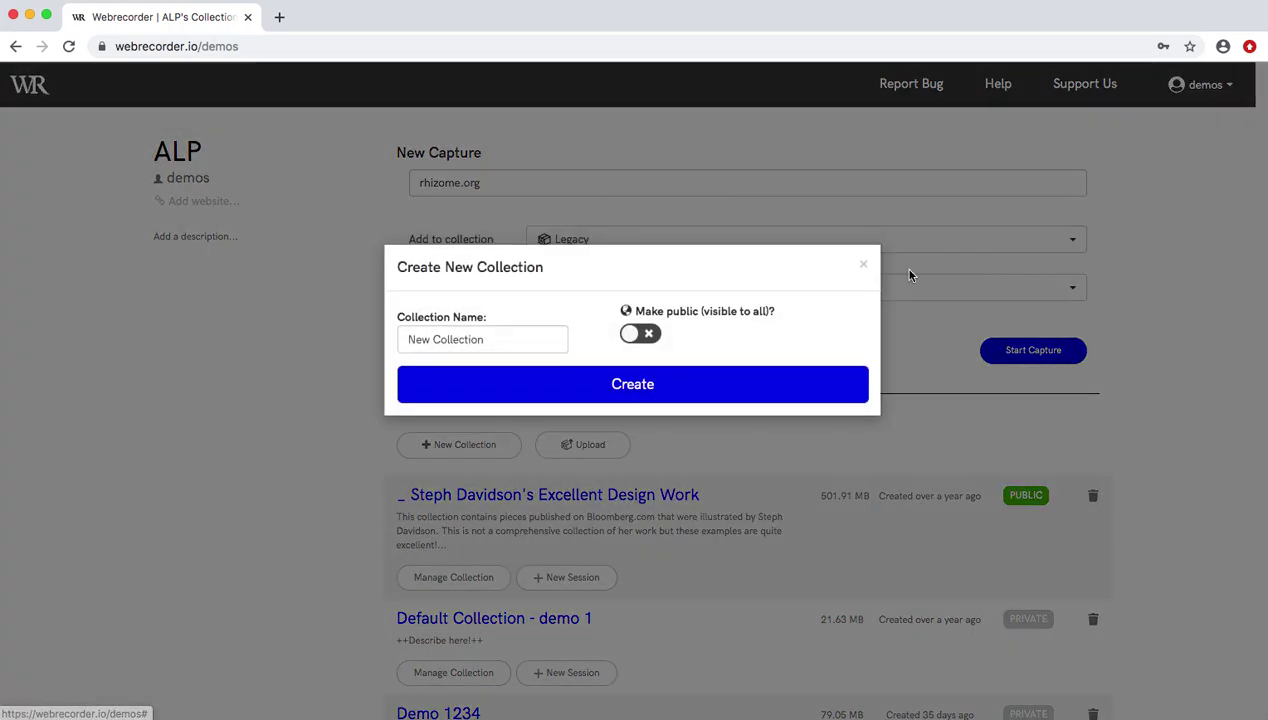
pyautogui.click(499, 340)
pyautogui.click(499, 340)
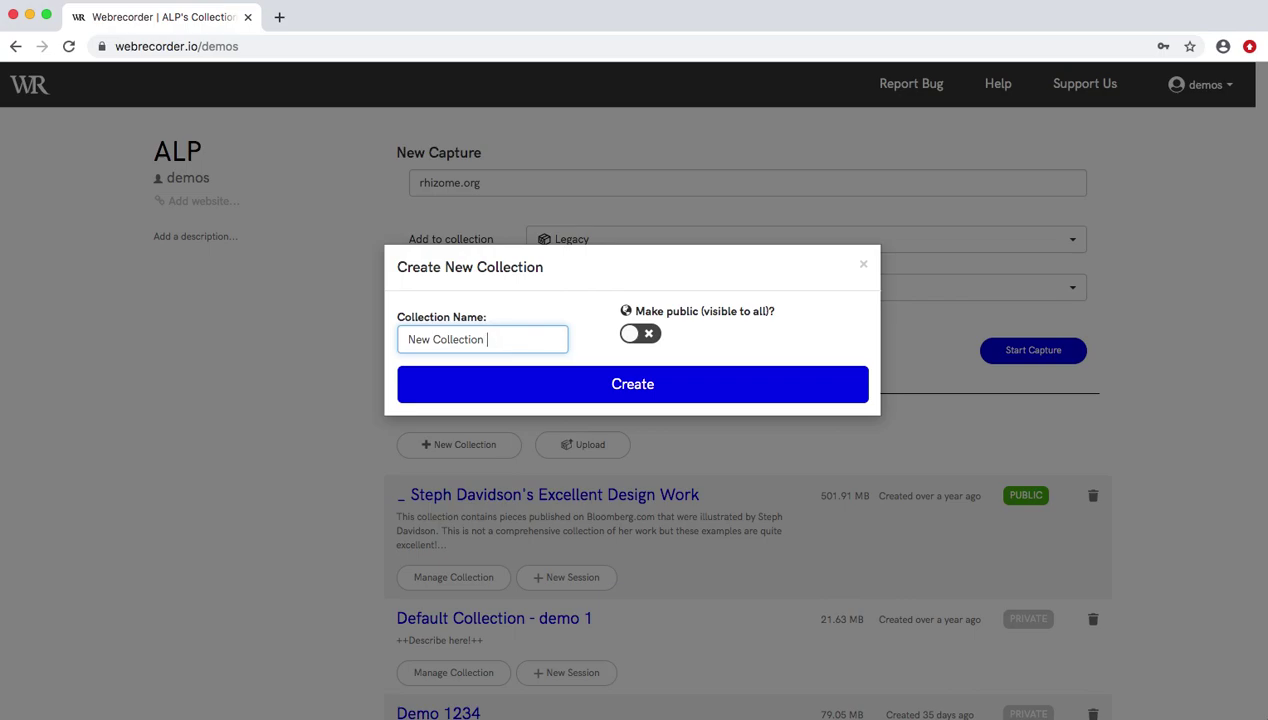
pyautogui.write('for this demos')
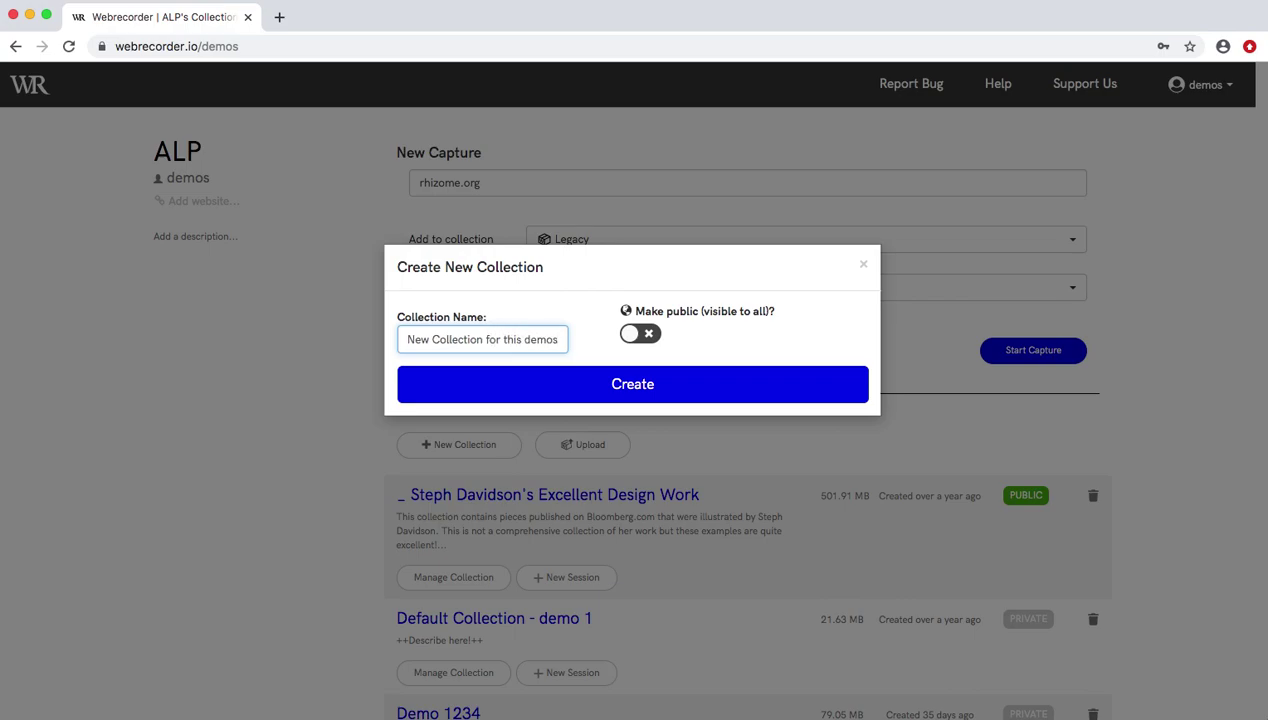
pyautogui.press('BackSpace')
pyautogui.click(645, 335)
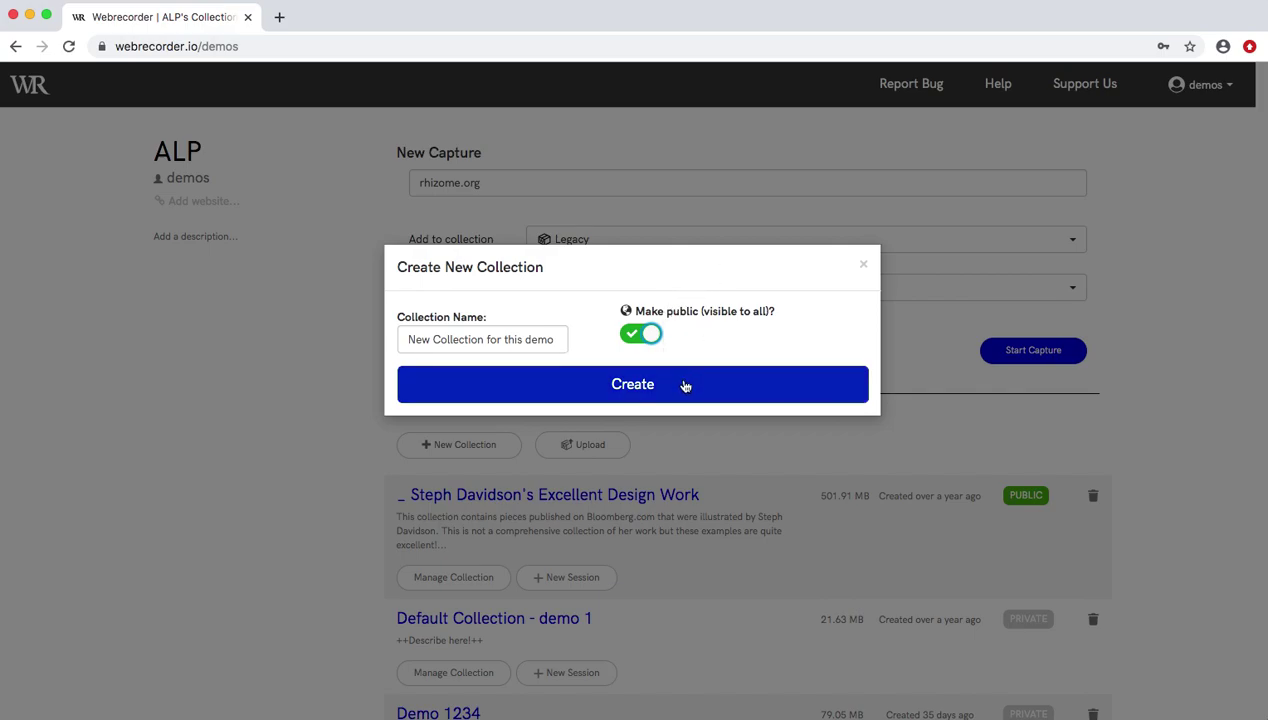
pyautogui.click(645, 335)
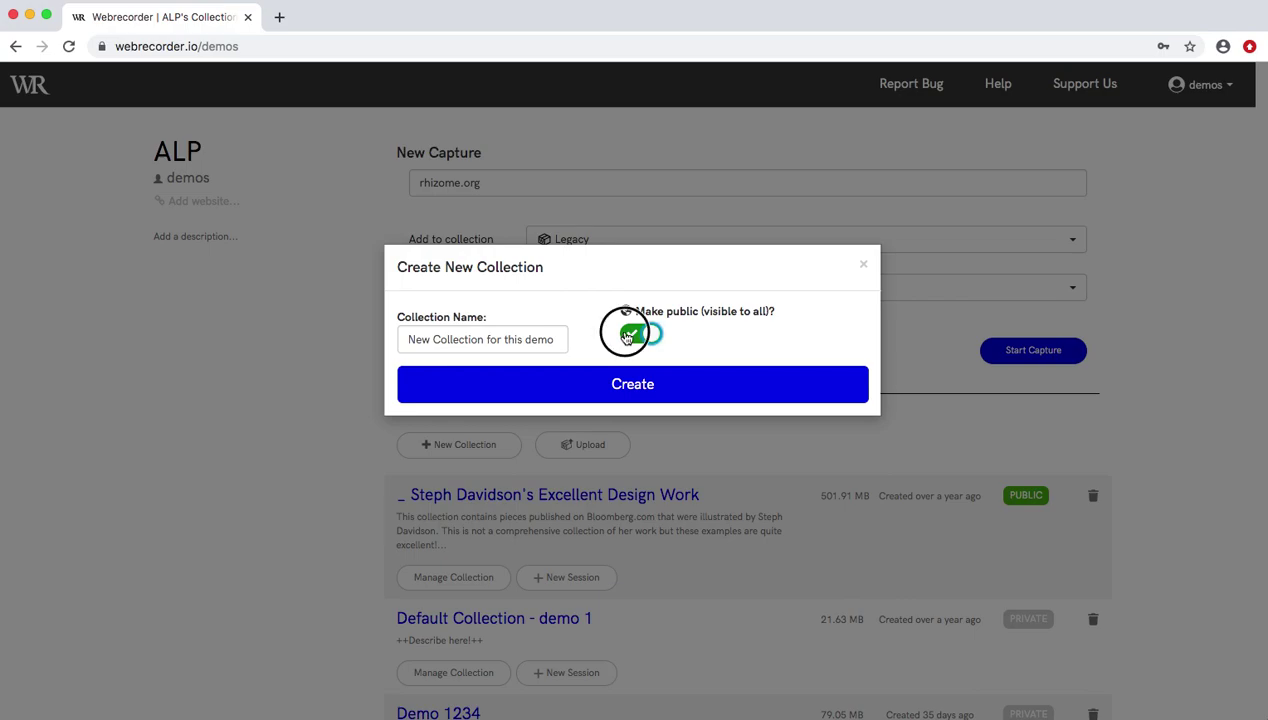
pyautogui.click(650, 337)
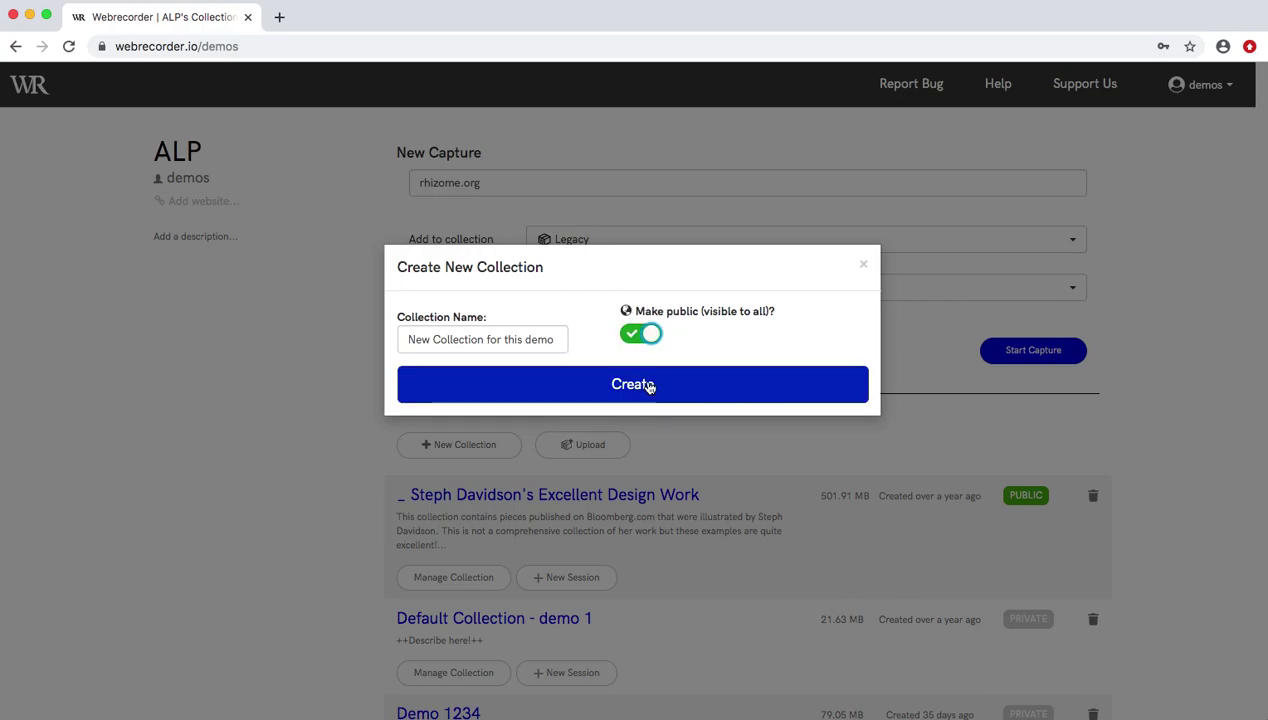
pyautogui.click(652, 390)
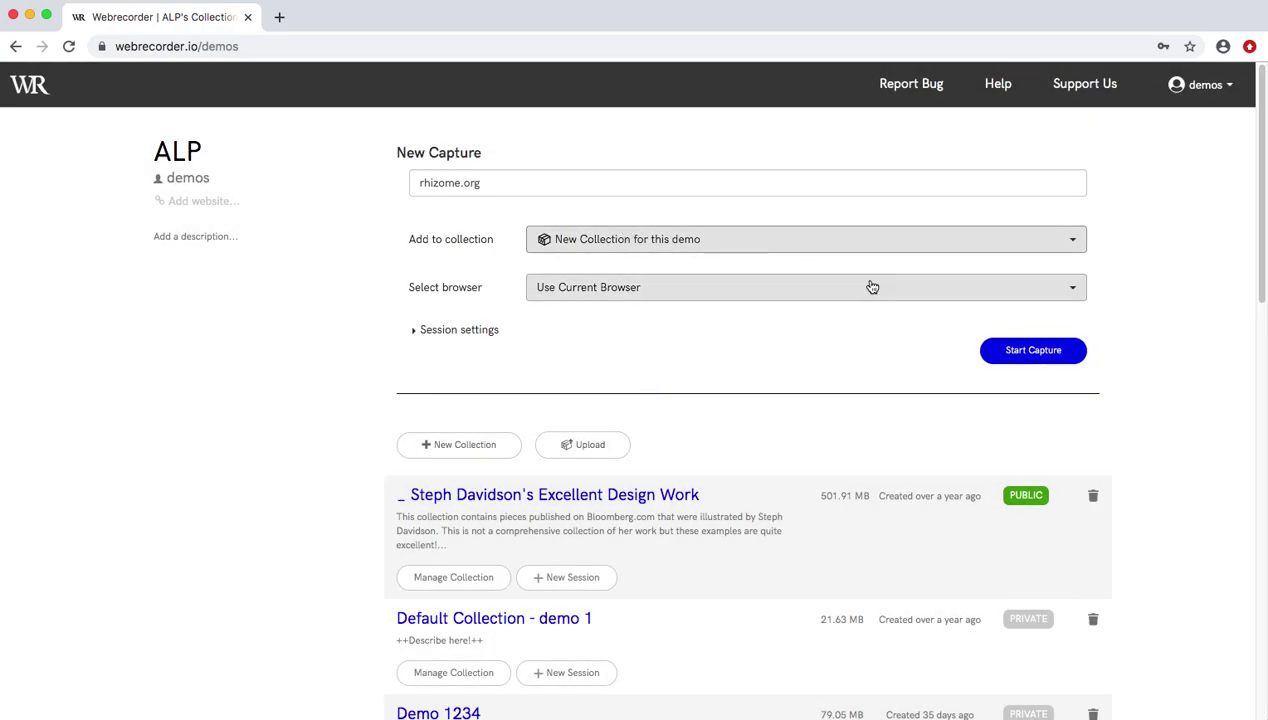
# Step: Start the capture in the current browser and record the Rhizome homepage down to its footer
pyautogui.click(1033, 352)
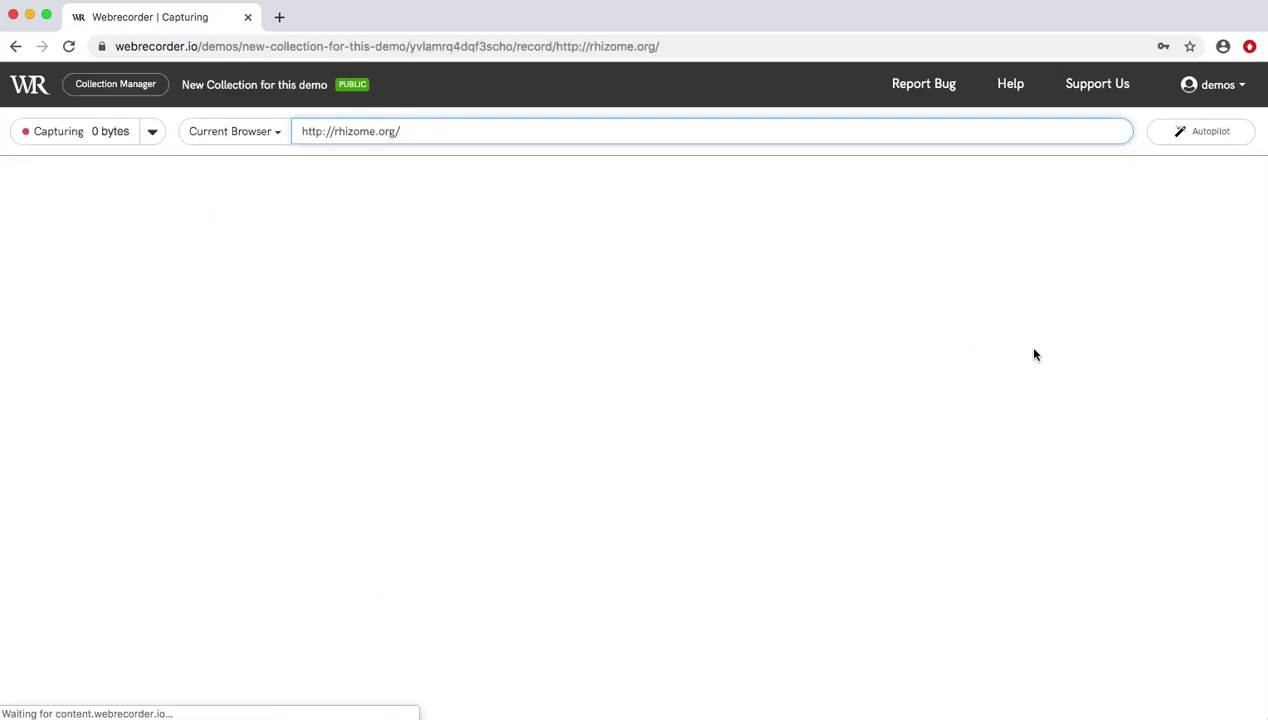
pyautogui.scroll(-10, 948, 360)
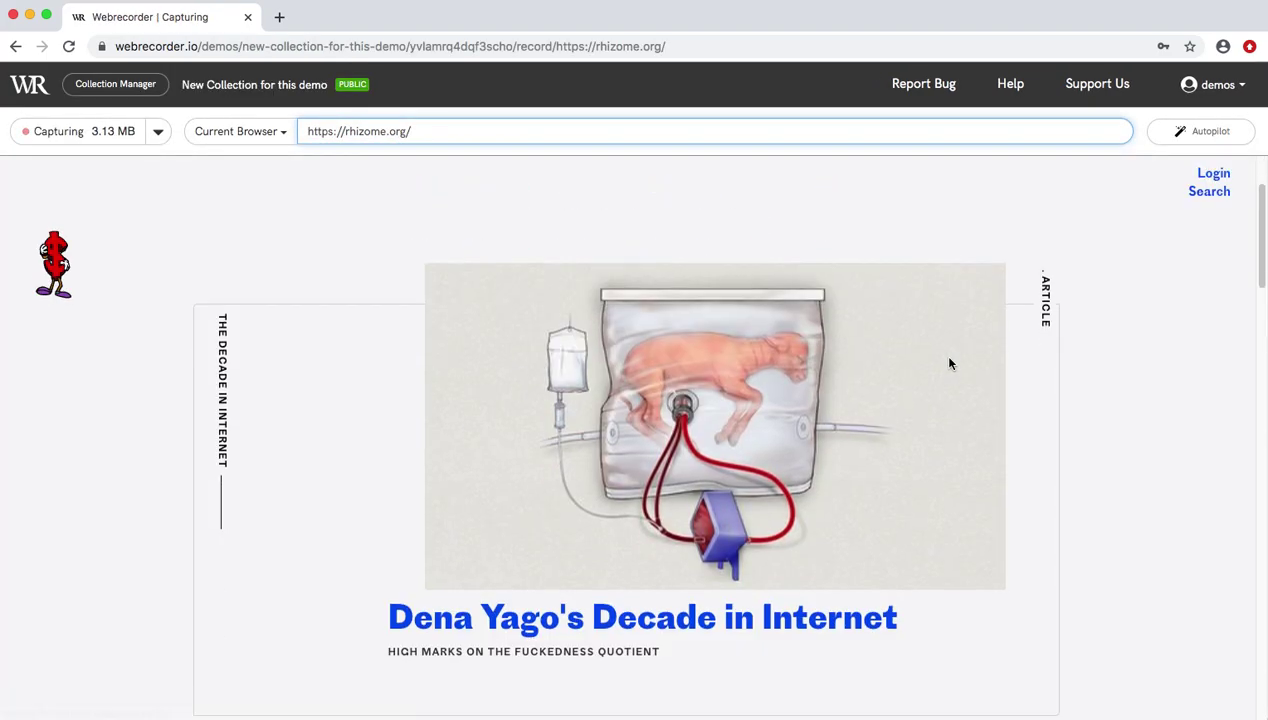
pyautogui.scroll(-3, 951, 365)
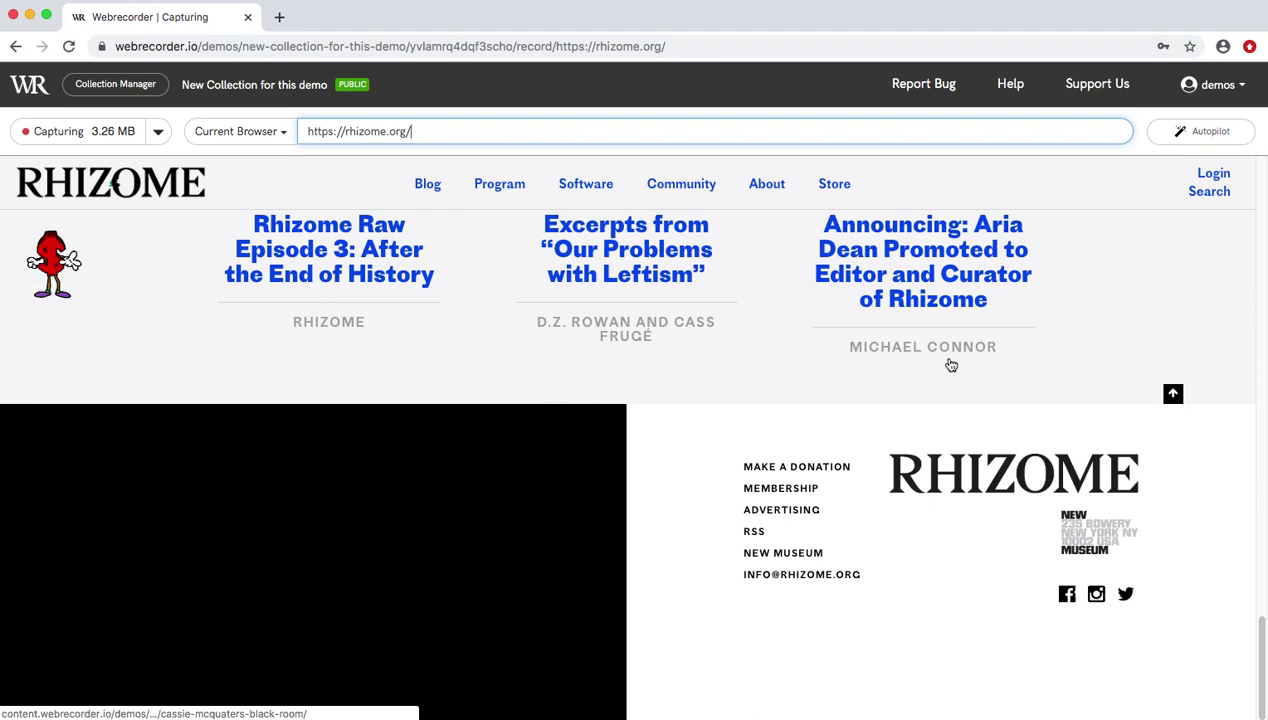
pyautogui.scroll(15, 951, 365)
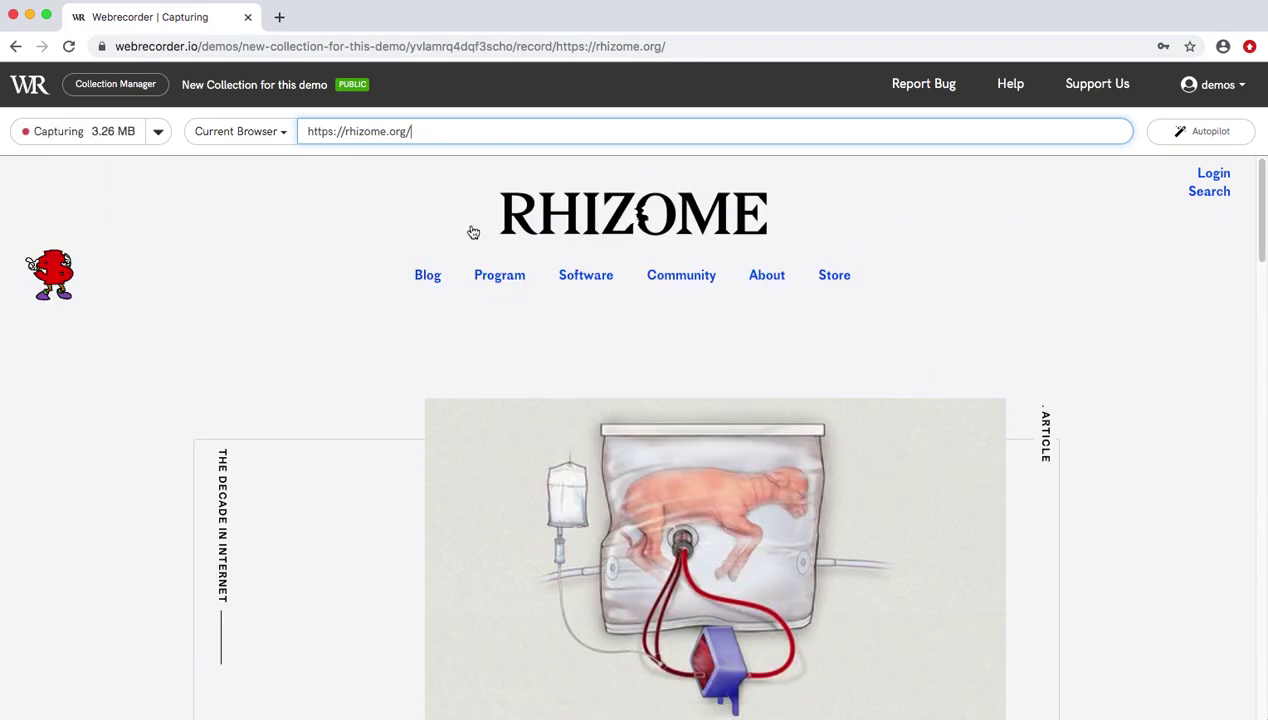
# Step: Open Rhizome's Blog page within the capture and browse through its articles to record them
pyautogui.click(427, 276)
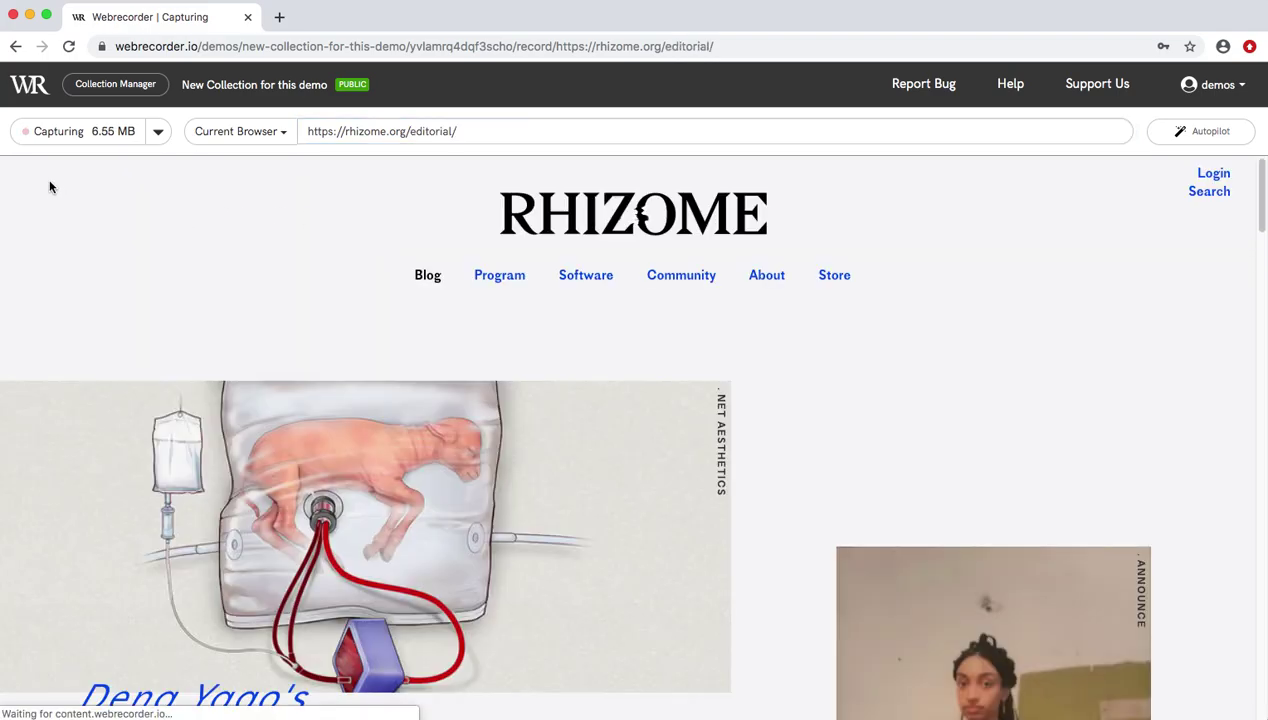
pyautogui.scroll(-10, 696, 394)
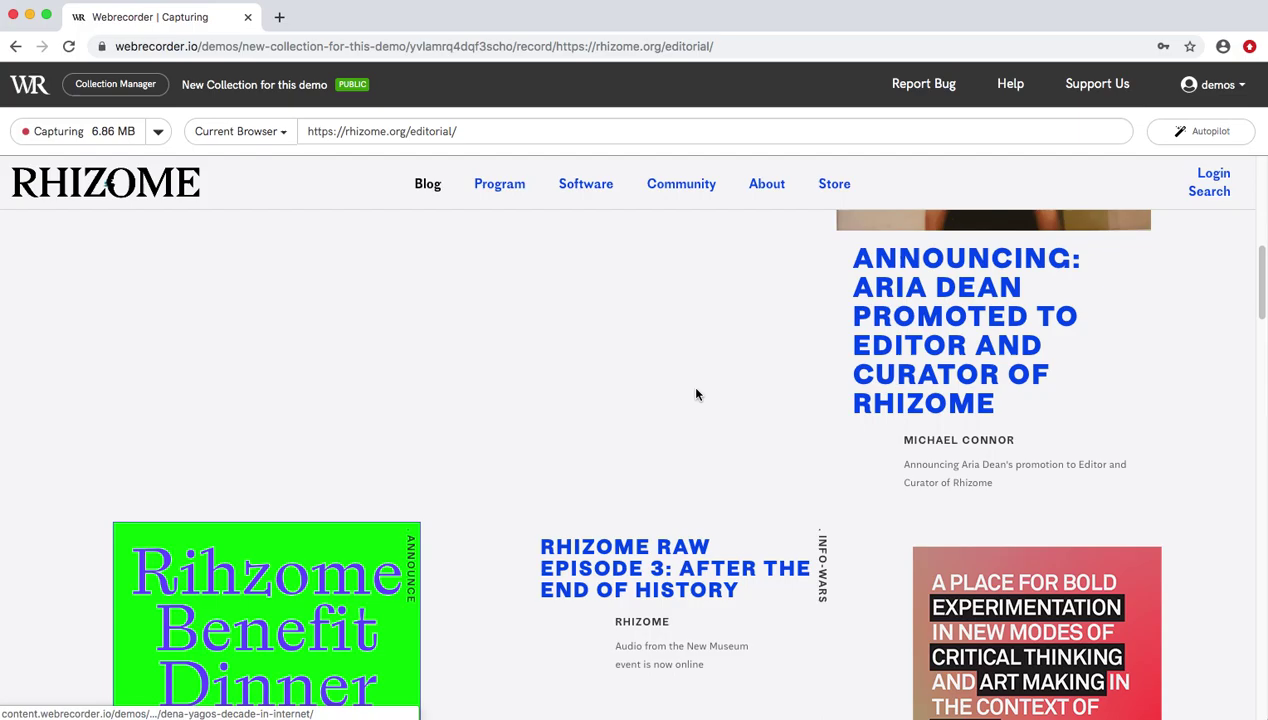
pyautogui.scroll(-10, 696, 394)
pyautogui.scroll(15, 696, 394)
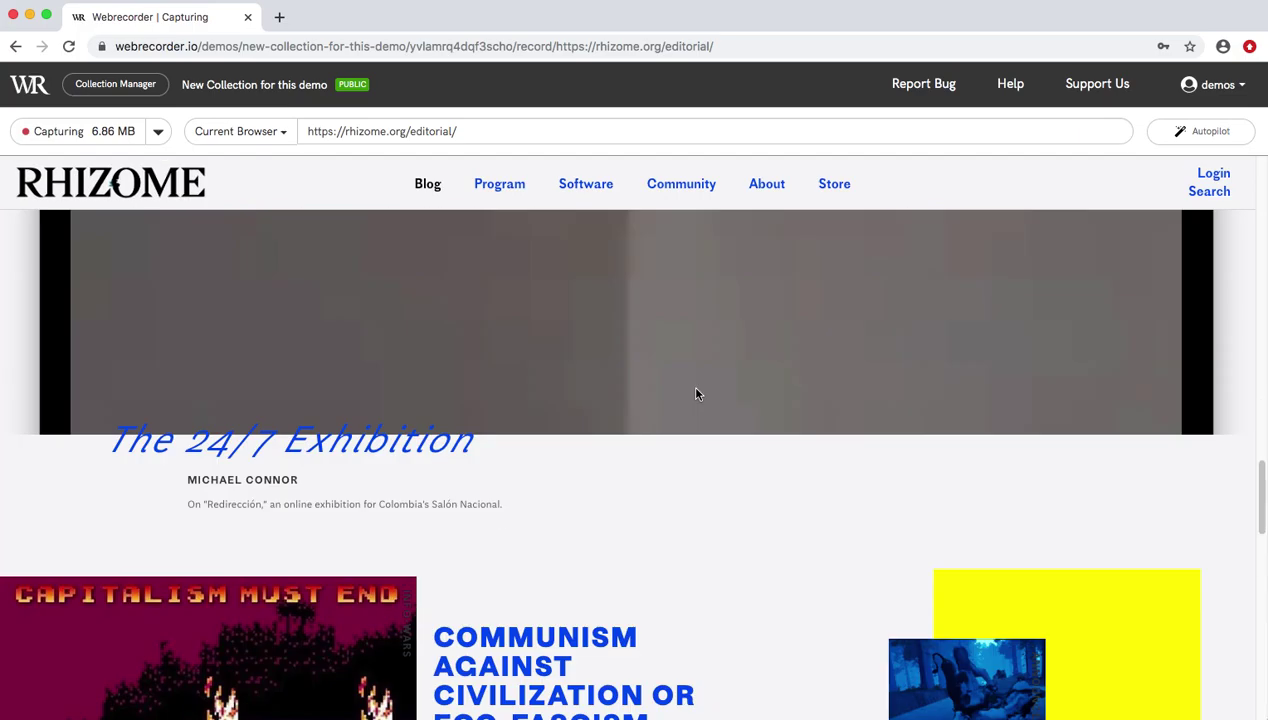
pyautogui.scroll(5, 696, 394)
# Step: Open Rhizome's Program page within the capture and browse it down to the footer to record its content
pyautogui.click(487, 284)
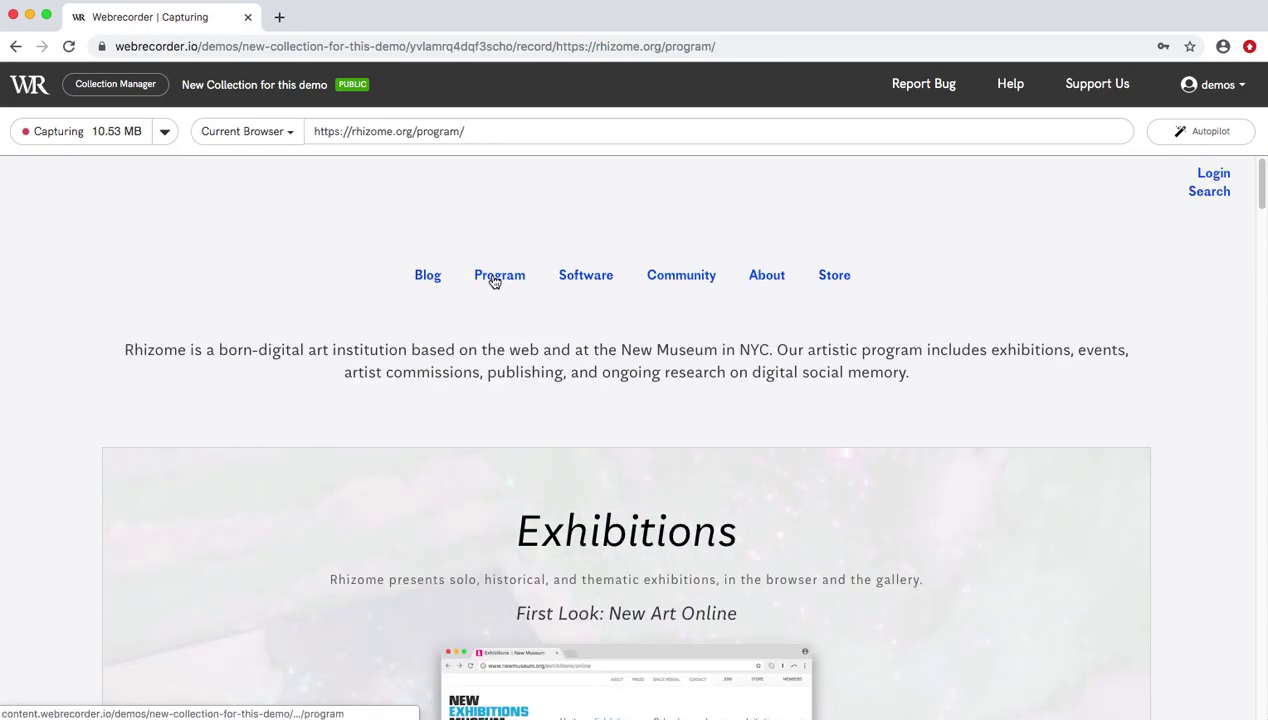
pyautogui.scroll(-5, 522, 305)
pyautogui.scroll(-15, 527, 312)
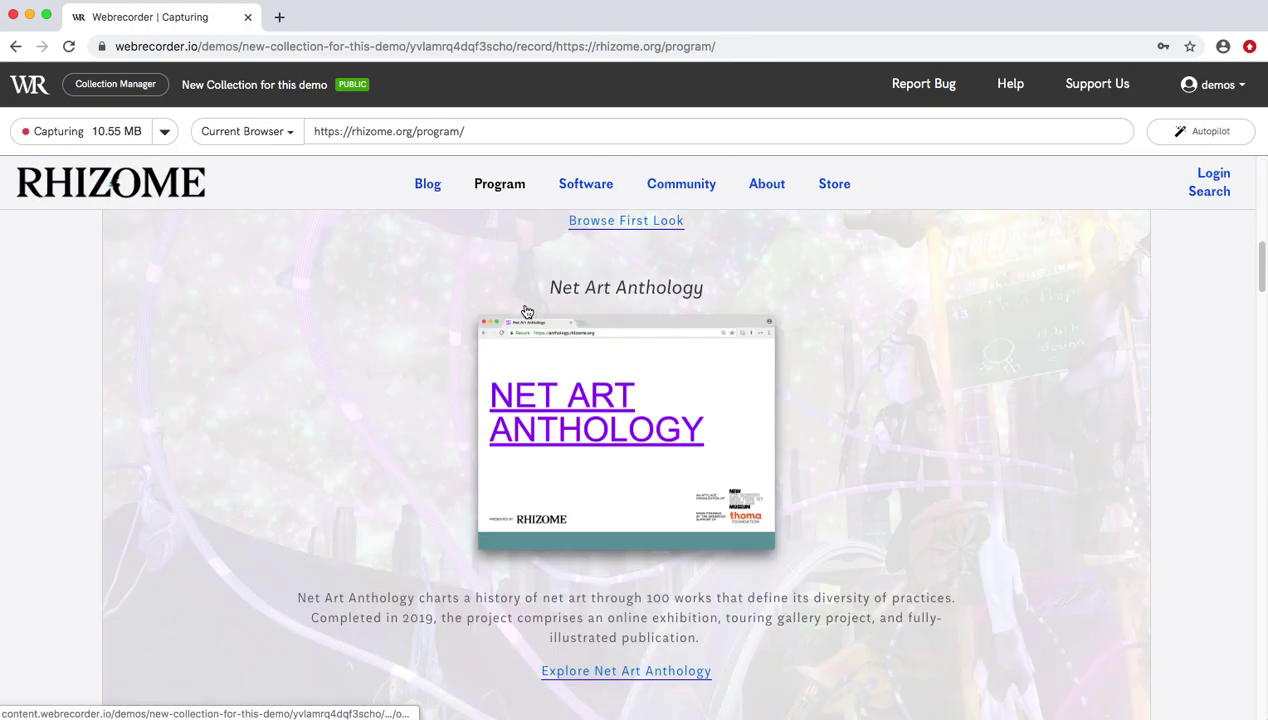
pyautogui.scroll(20, 527, 312)
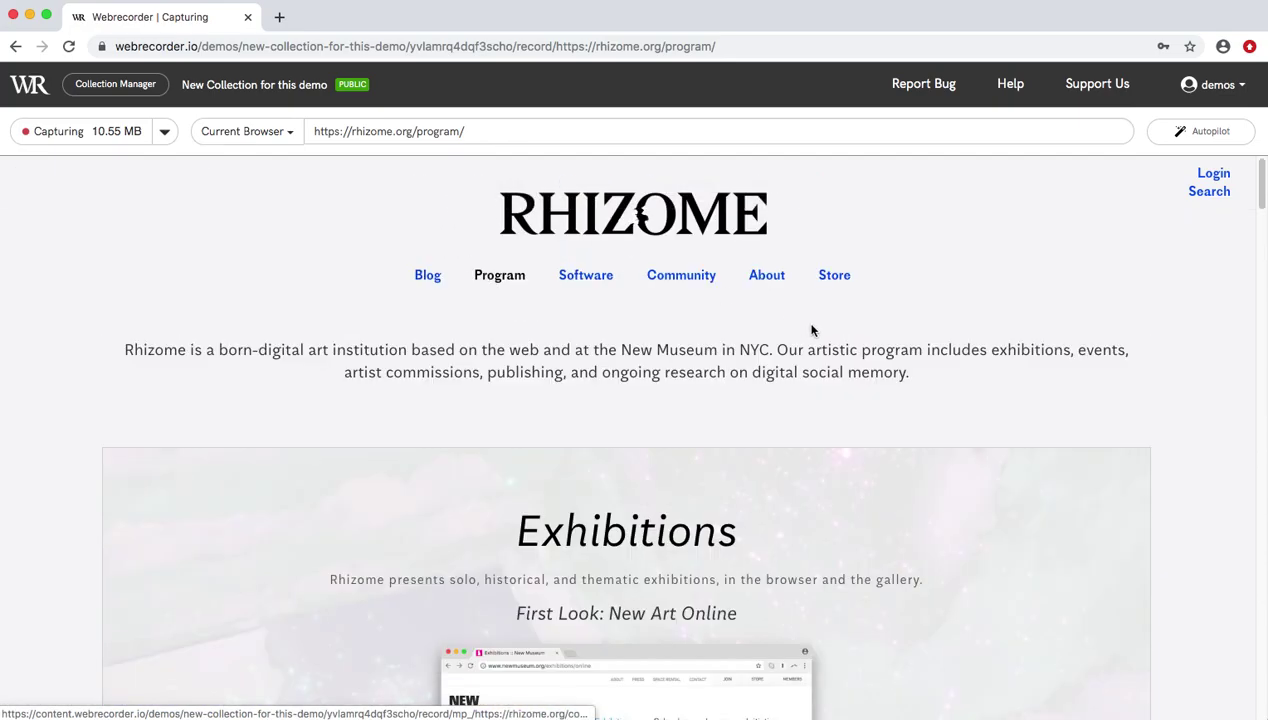
pyautogui.scroll(-20, 860, 340)
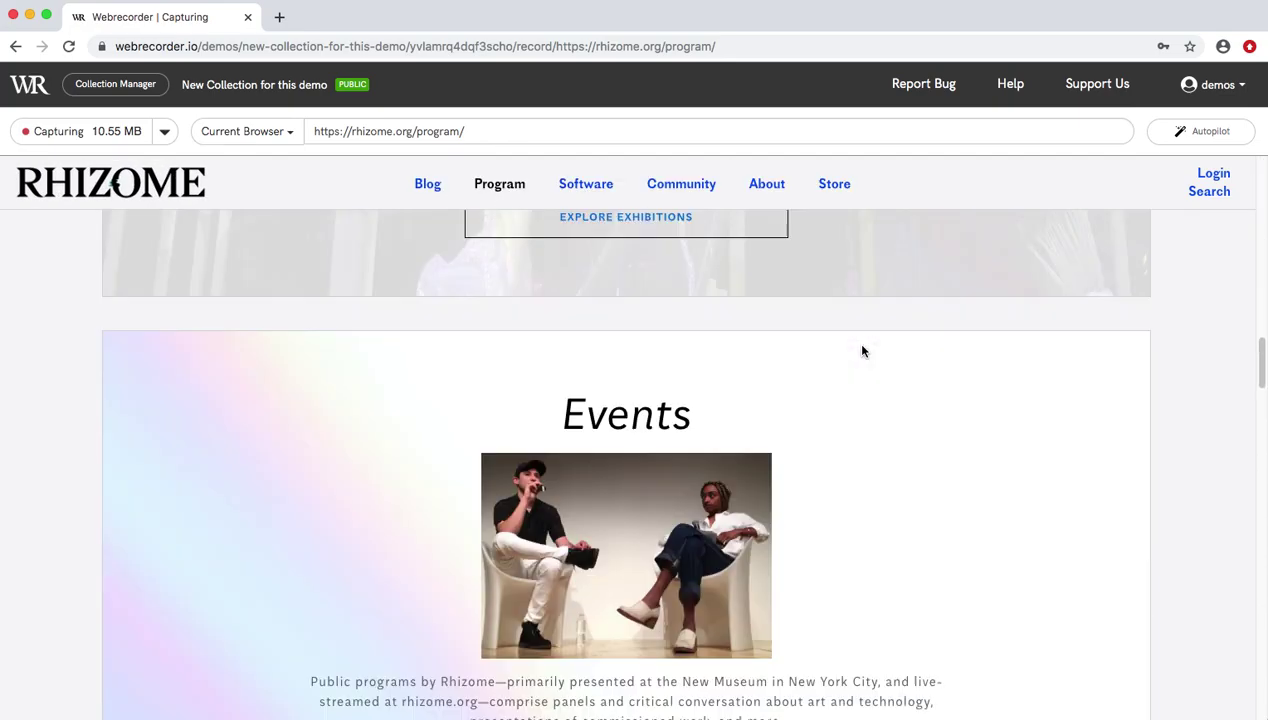
pyautogui.scroll(-10, 863, 351)
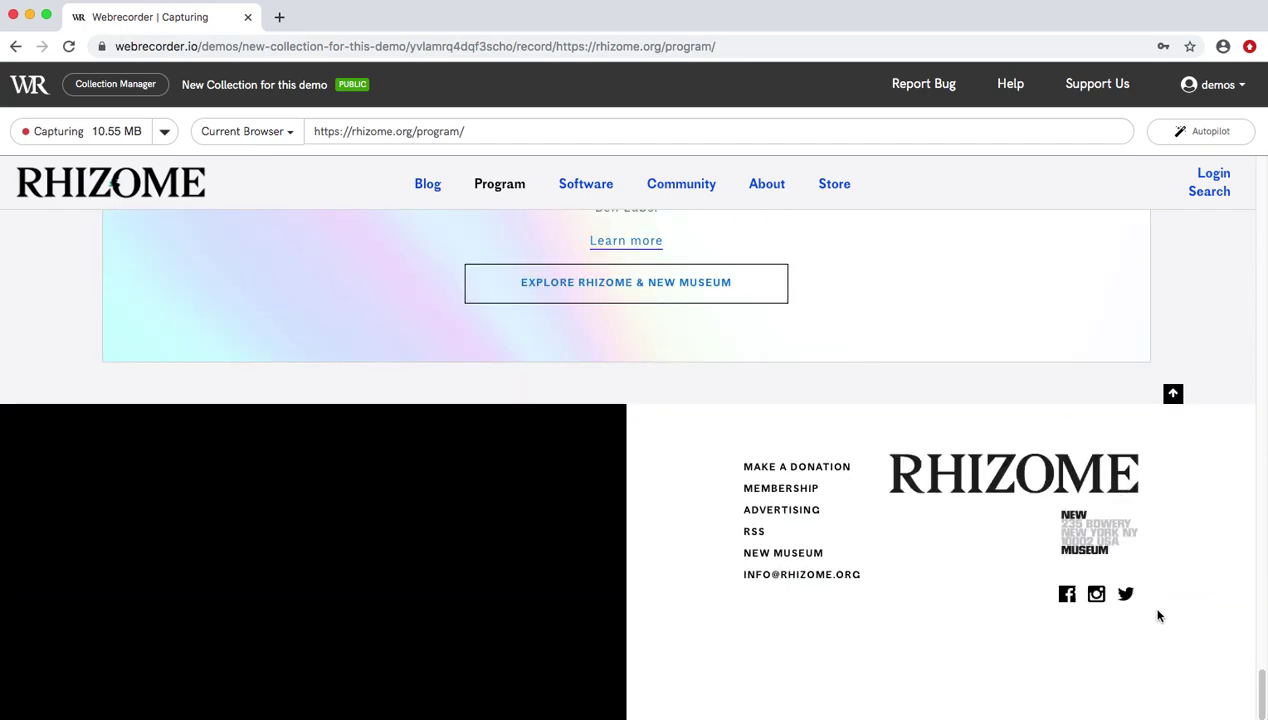
# Step: Open Rhizome's Instagram page from the site footer, dismiss the login banner and start Autopilot on it
pyautogui.click(1096, 595)
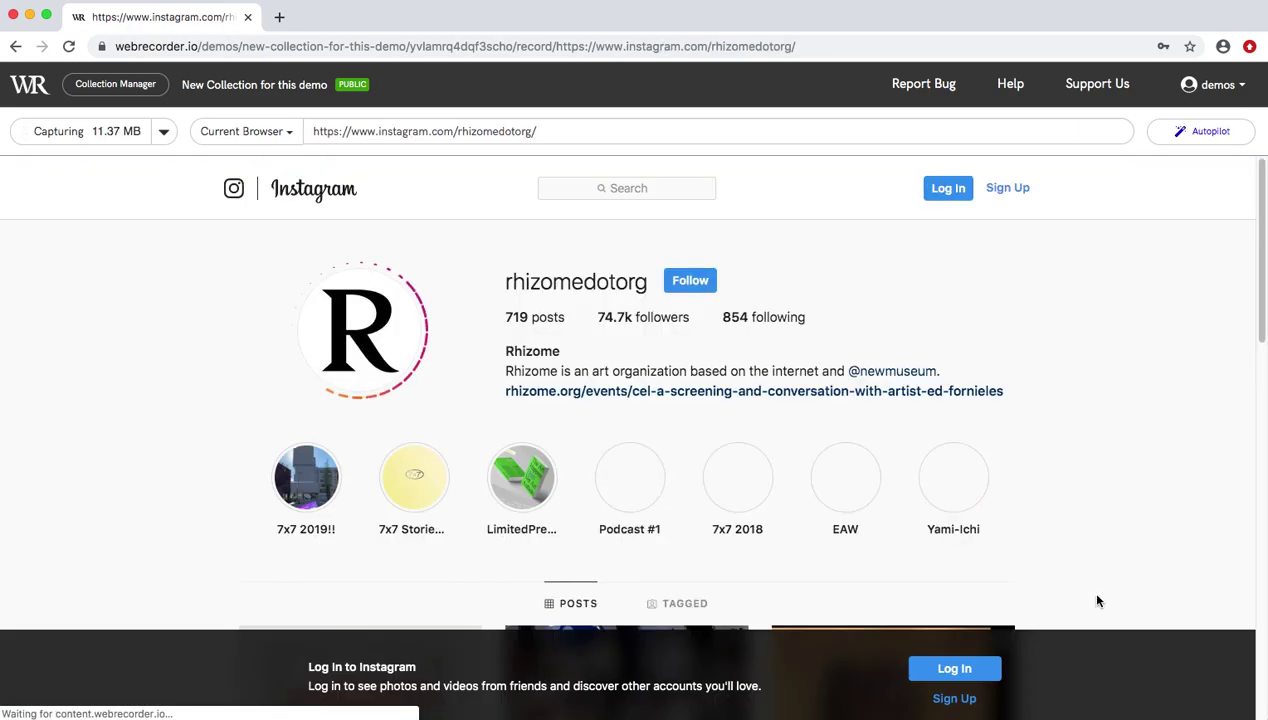
pyautogui.click(1236, 651)
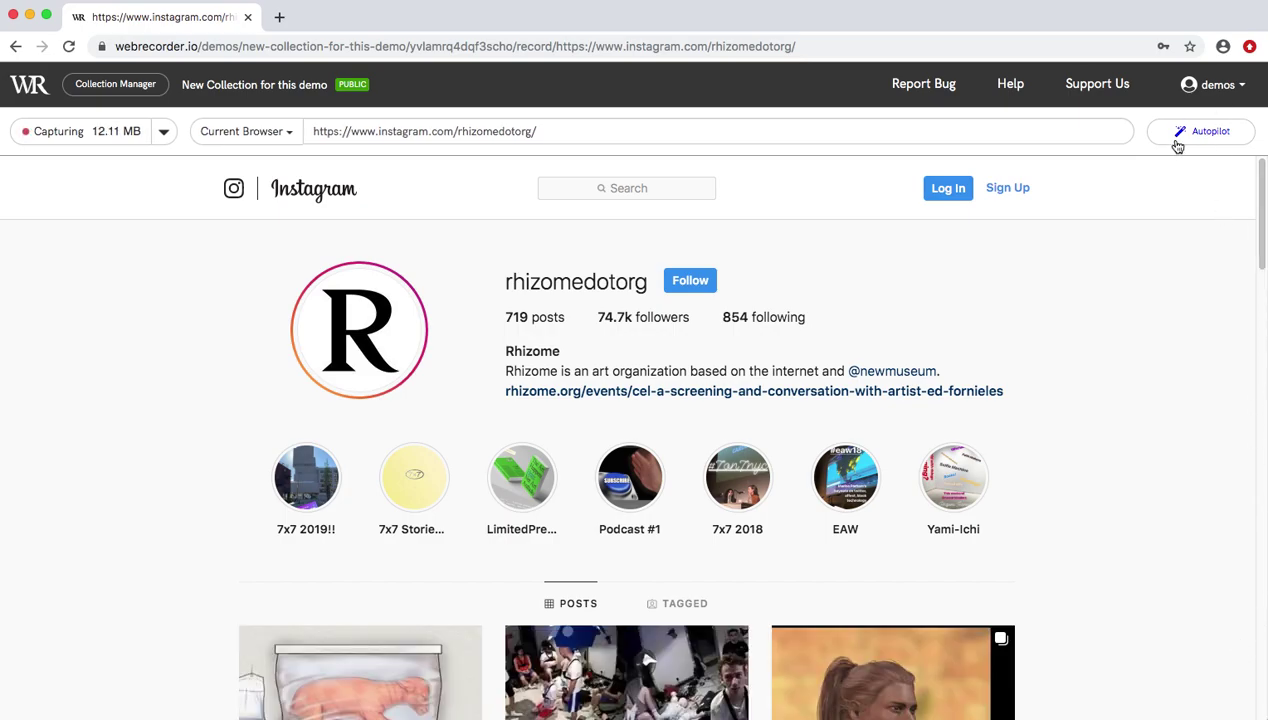
pyautogui.click(1203, 136)
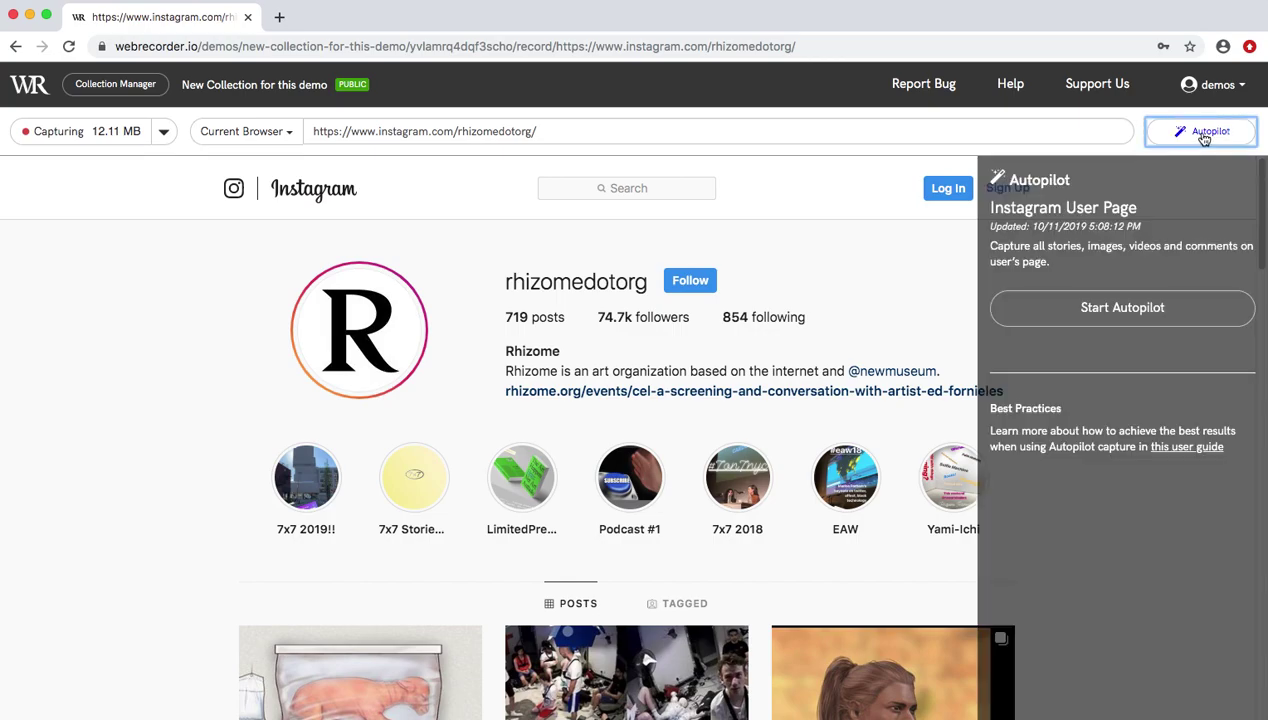
pyautogui.click(1162, 312)
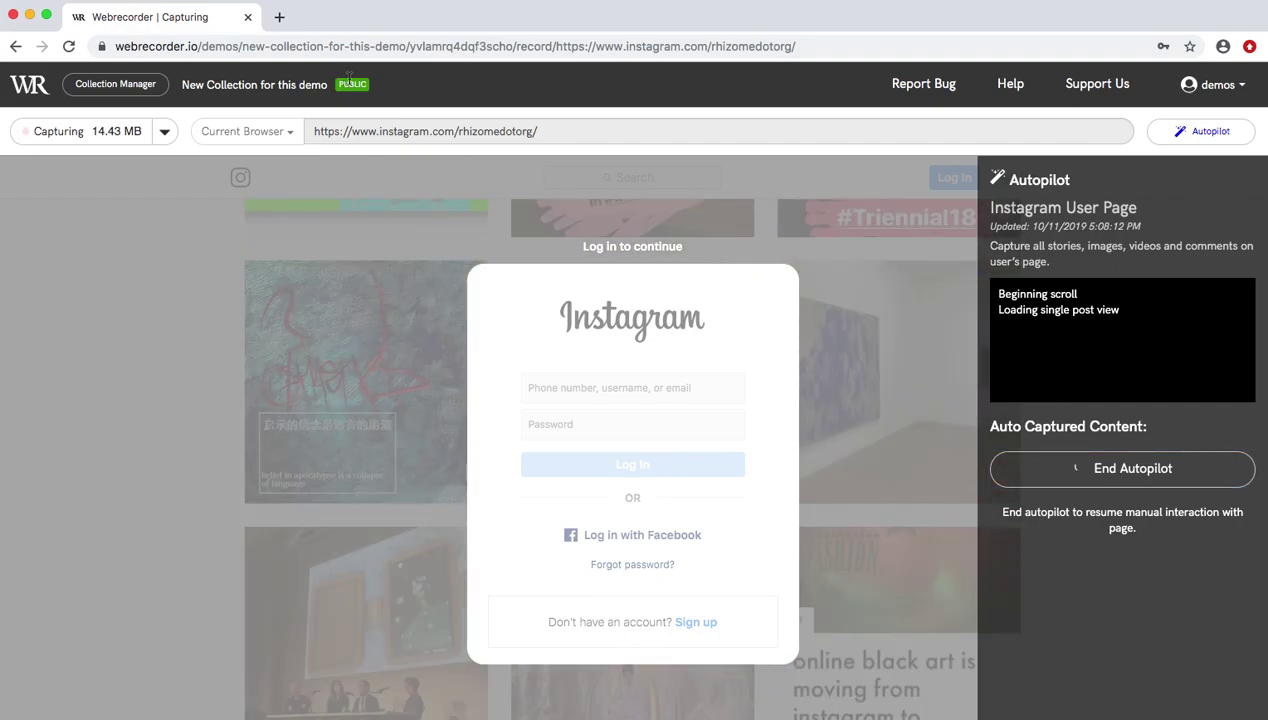
# Step: End the Autopilot run, return to the Rhizome Program page and hide the Autopilot options
pyautogui.click(1190, 465)
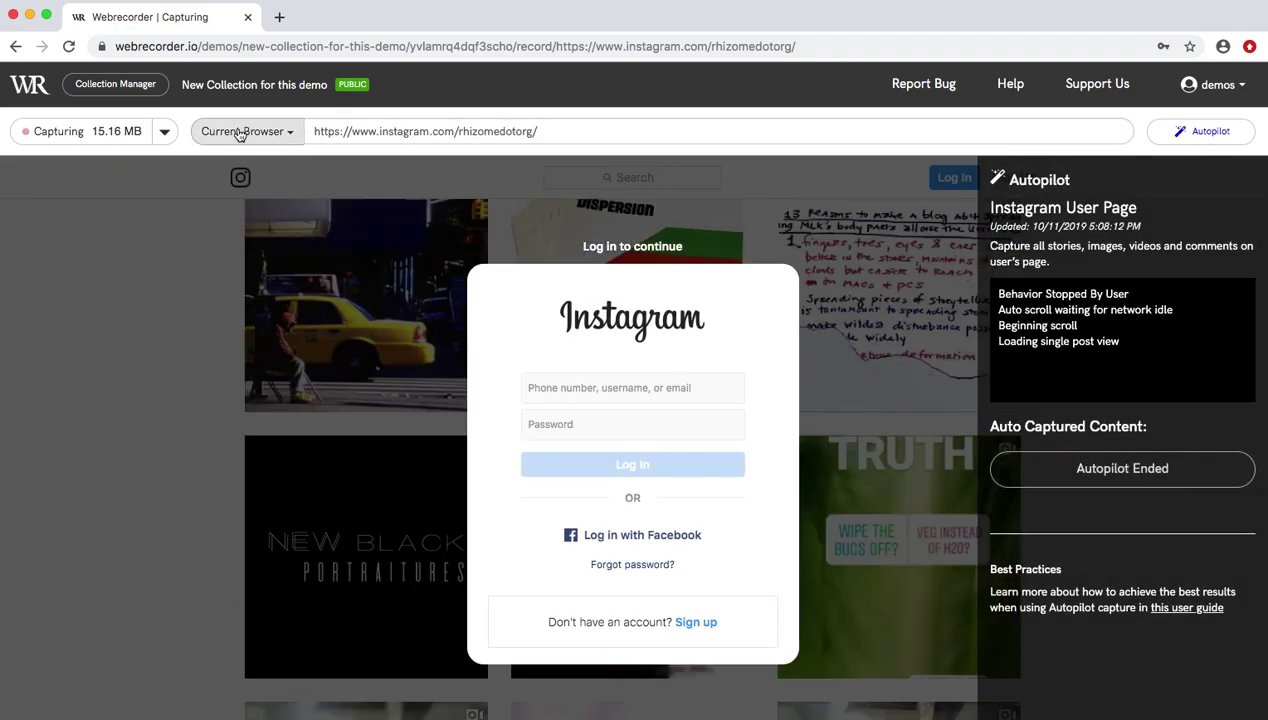
pyautogui.click(16, 46)
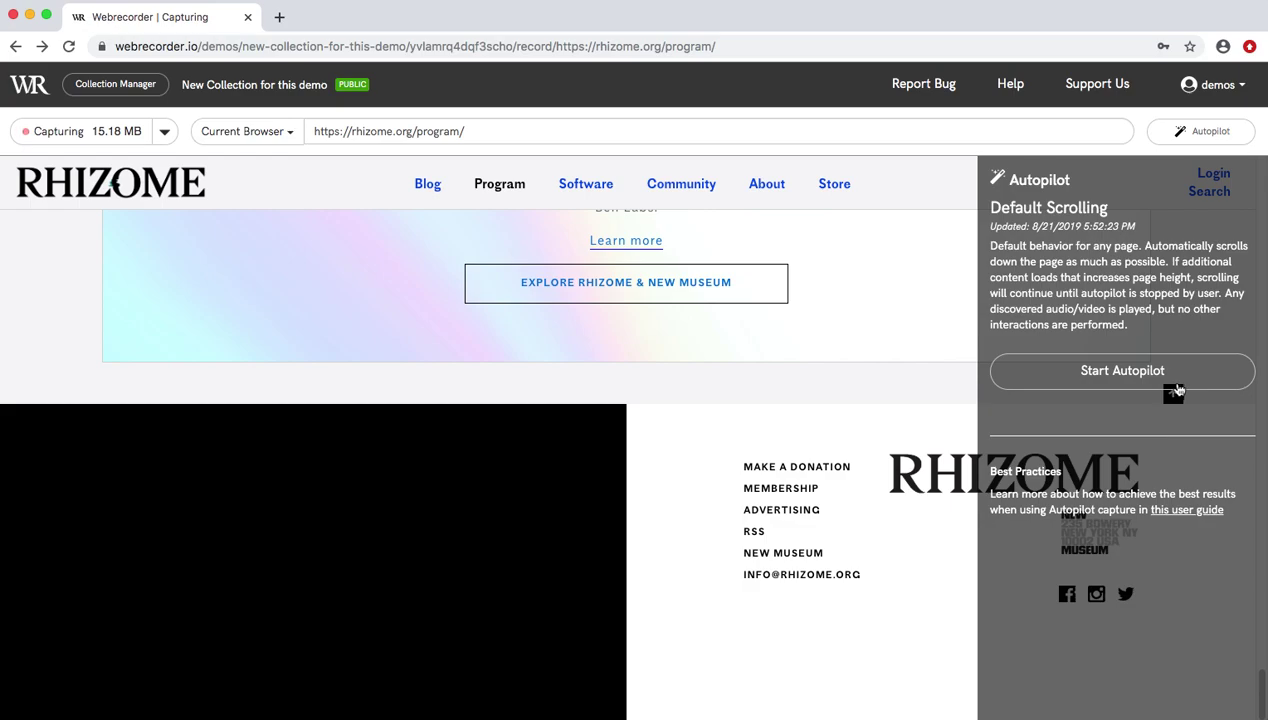
pyautogui.click(1189, 142)
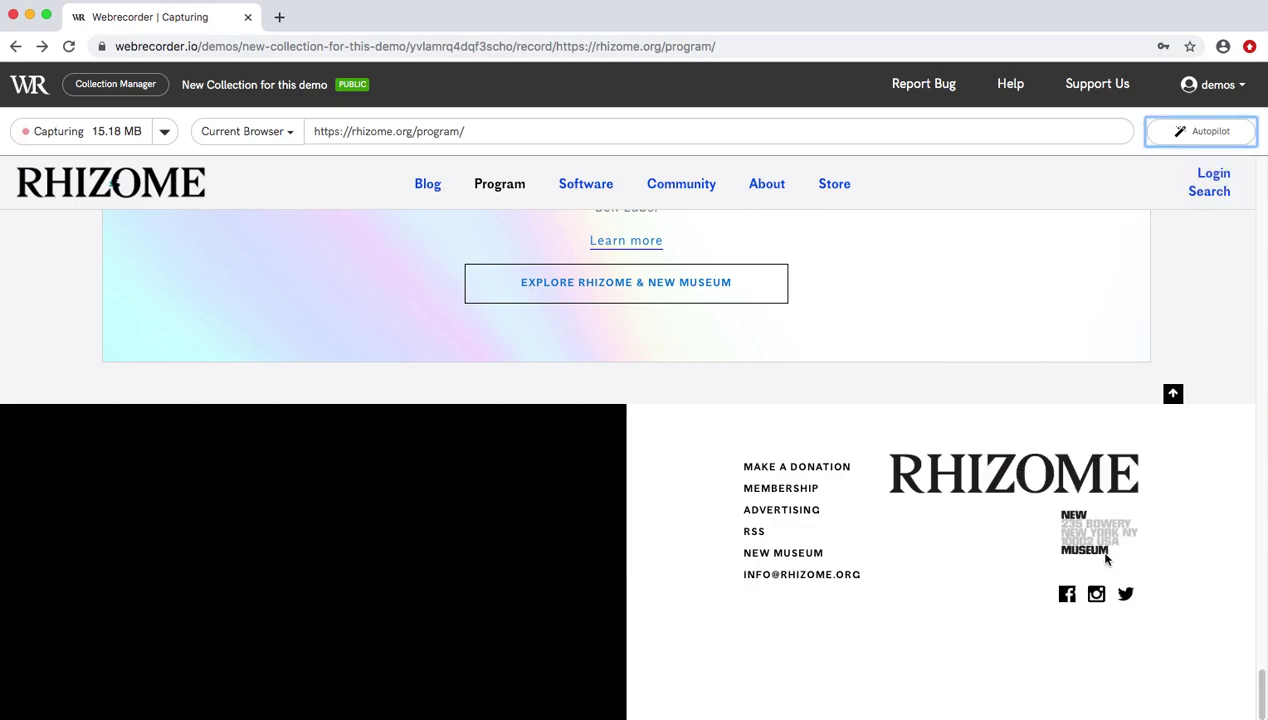
# Step: Open Rhizome's Twitter page from the site footer within the capture and start the Twitter Timeline Autopilot
pyautogui.click(1125, 596)
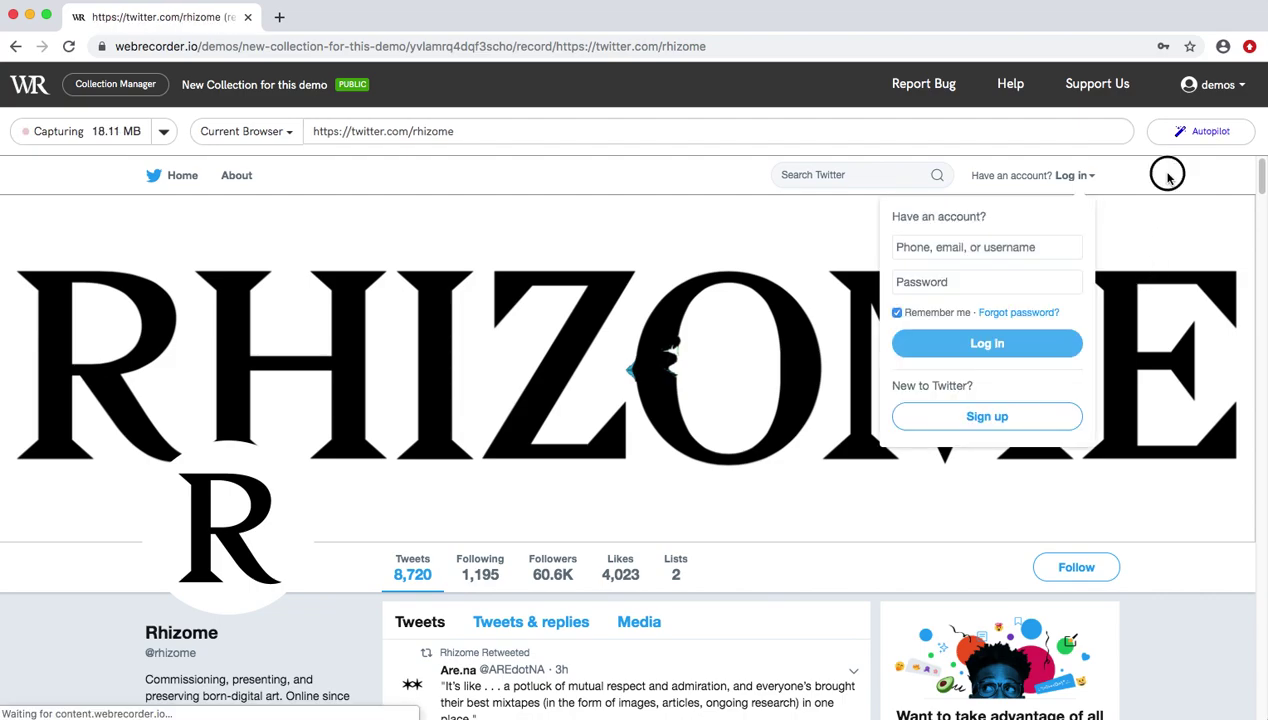
pyautogui.click(1191, 136)
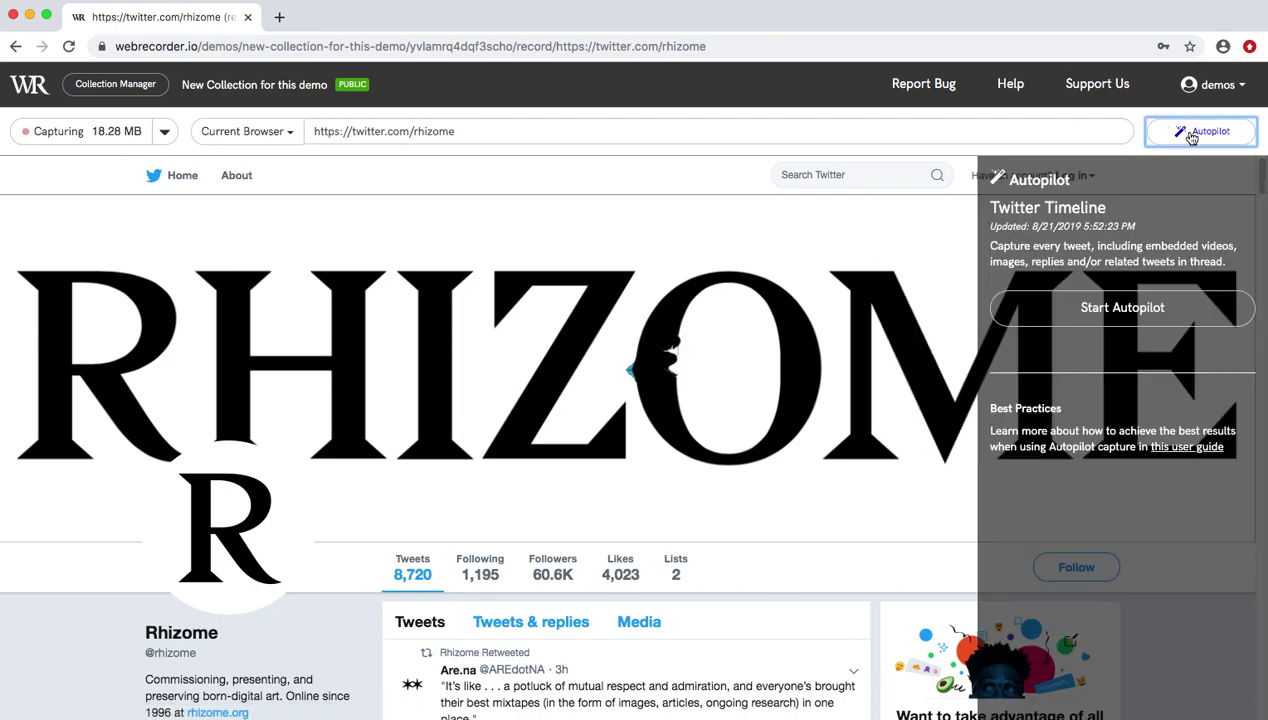
pyautogui.click(1175, 311)
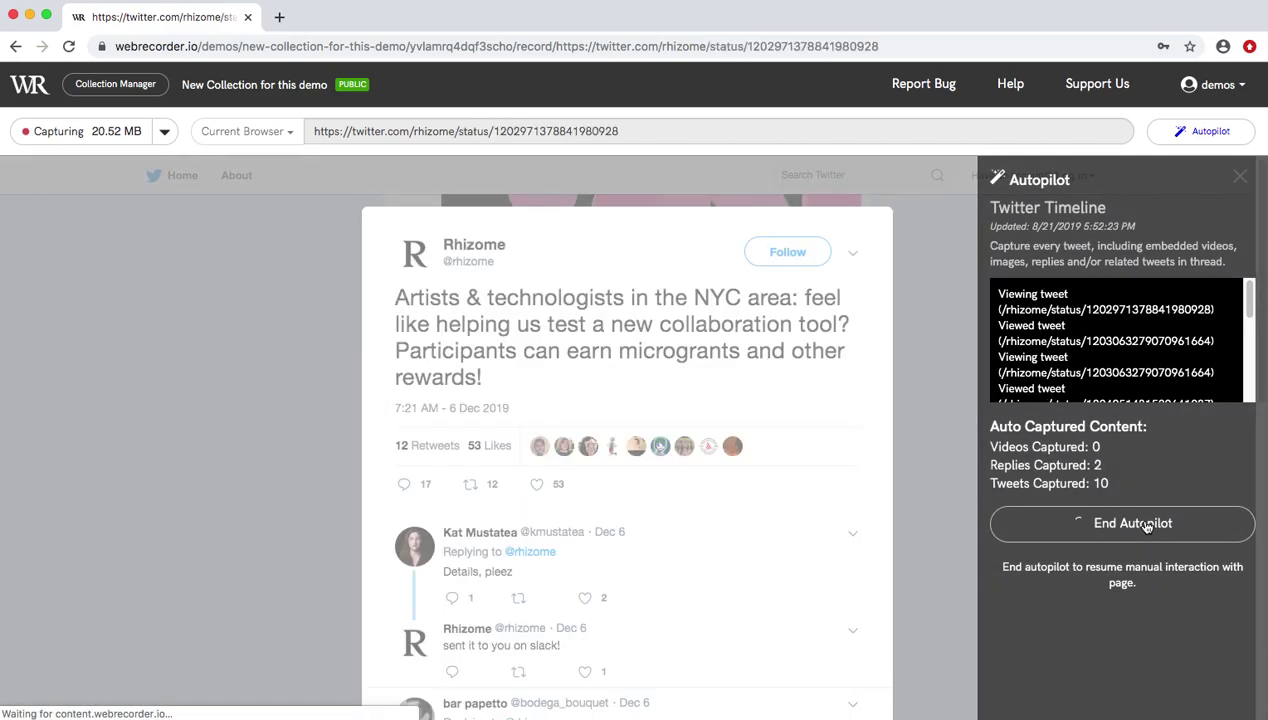
# Step: End the Twitter Autopilot run and return to the Rhizome Program page
pyautogui.click(1147, 527)
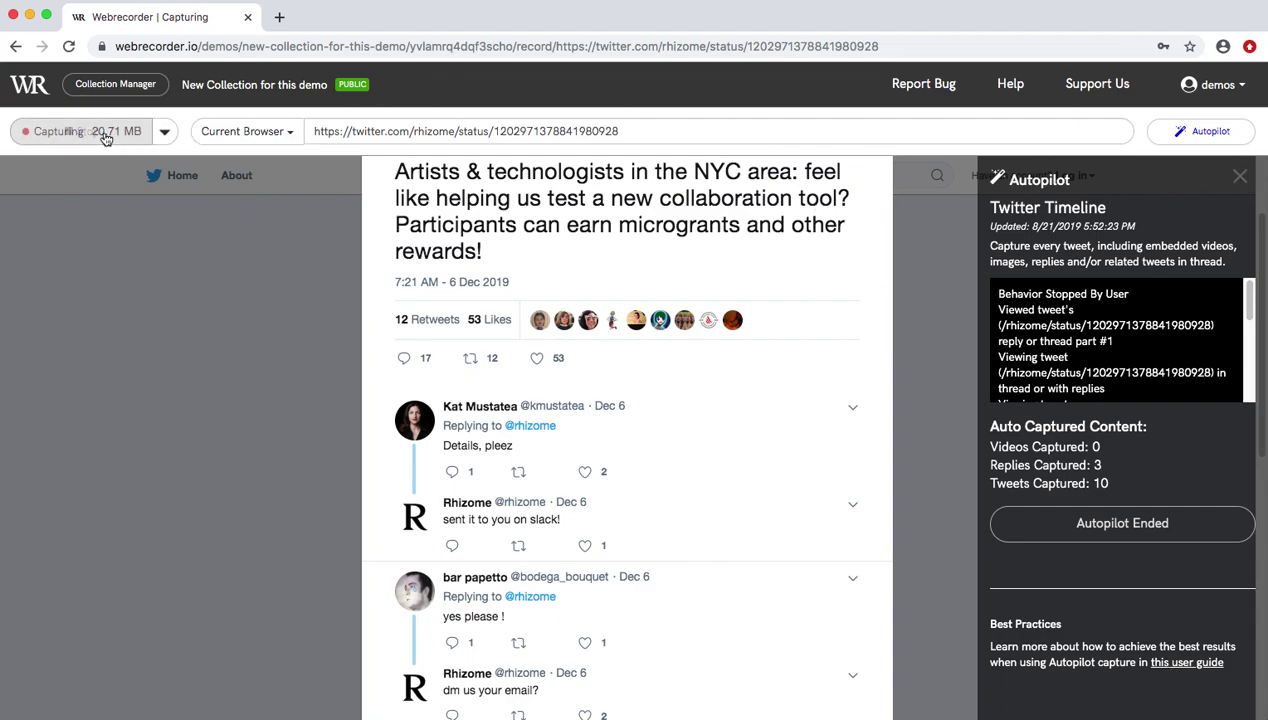
pyautogui.click(14, 47)
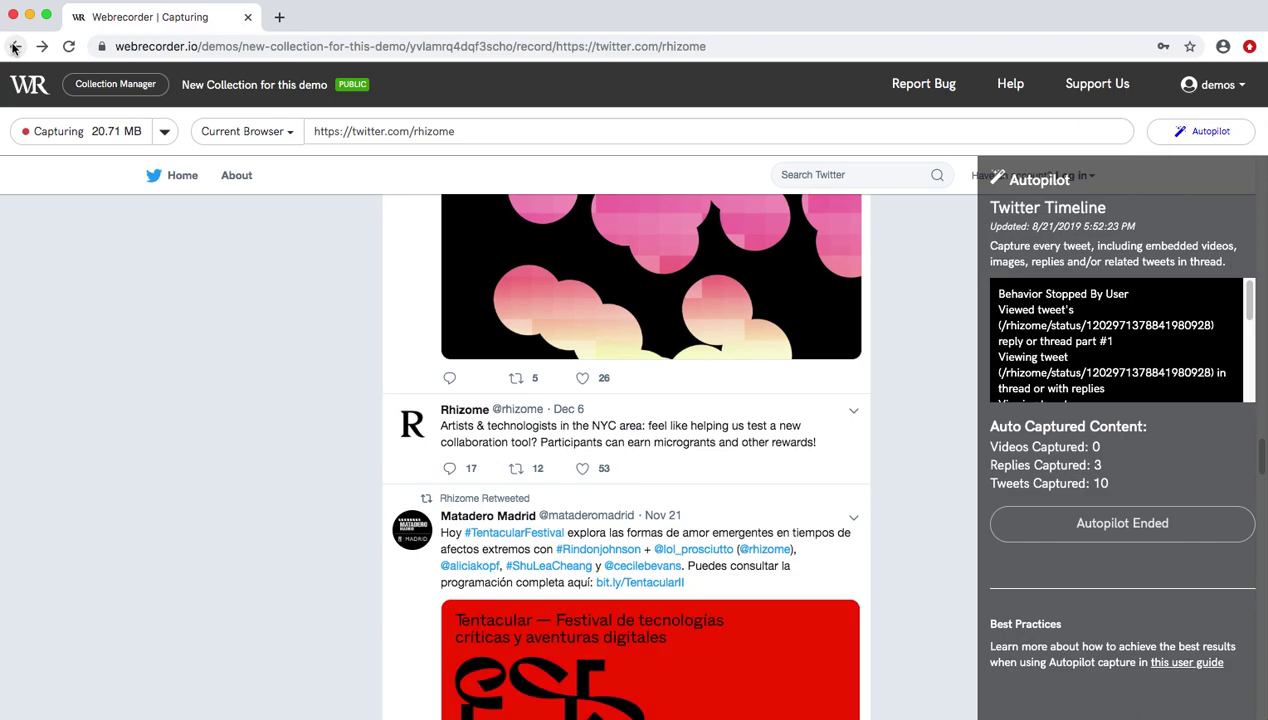
pyautogui.click(14, 47)
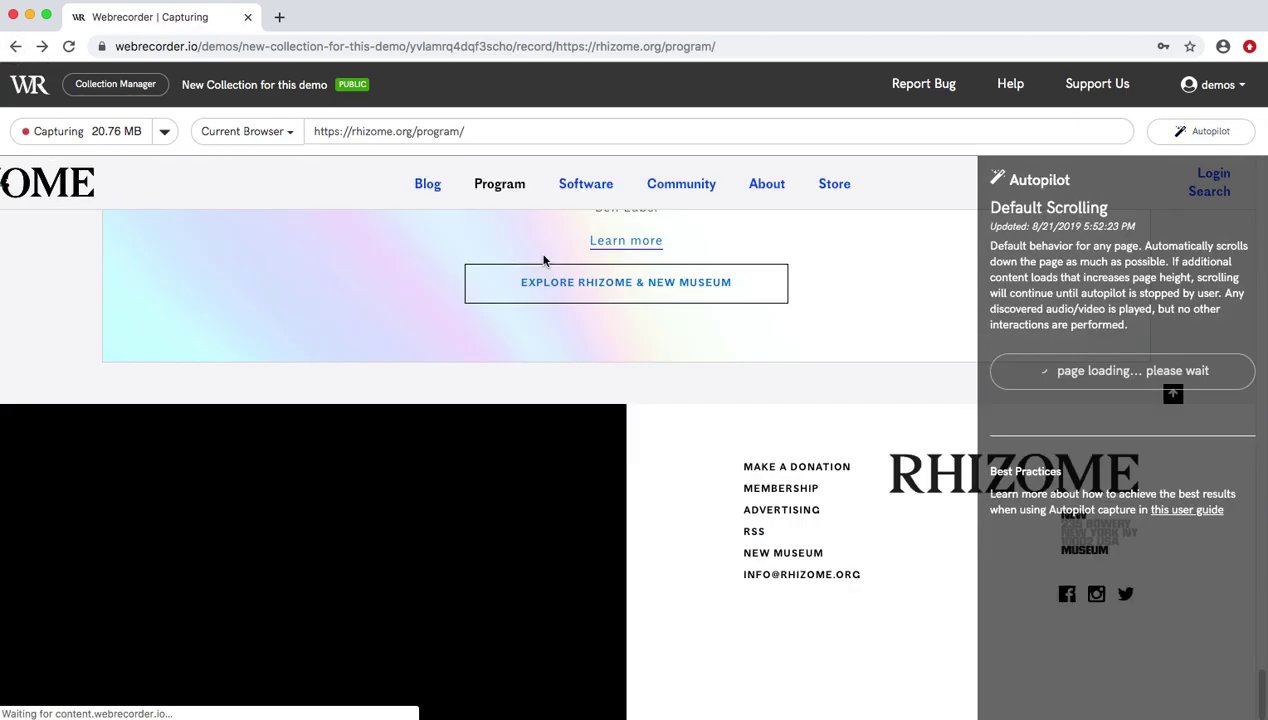
# Step: Record Rhizome's Software page and open the Community page within the same capture session
pyautogui.scroll(15, 732, 273)
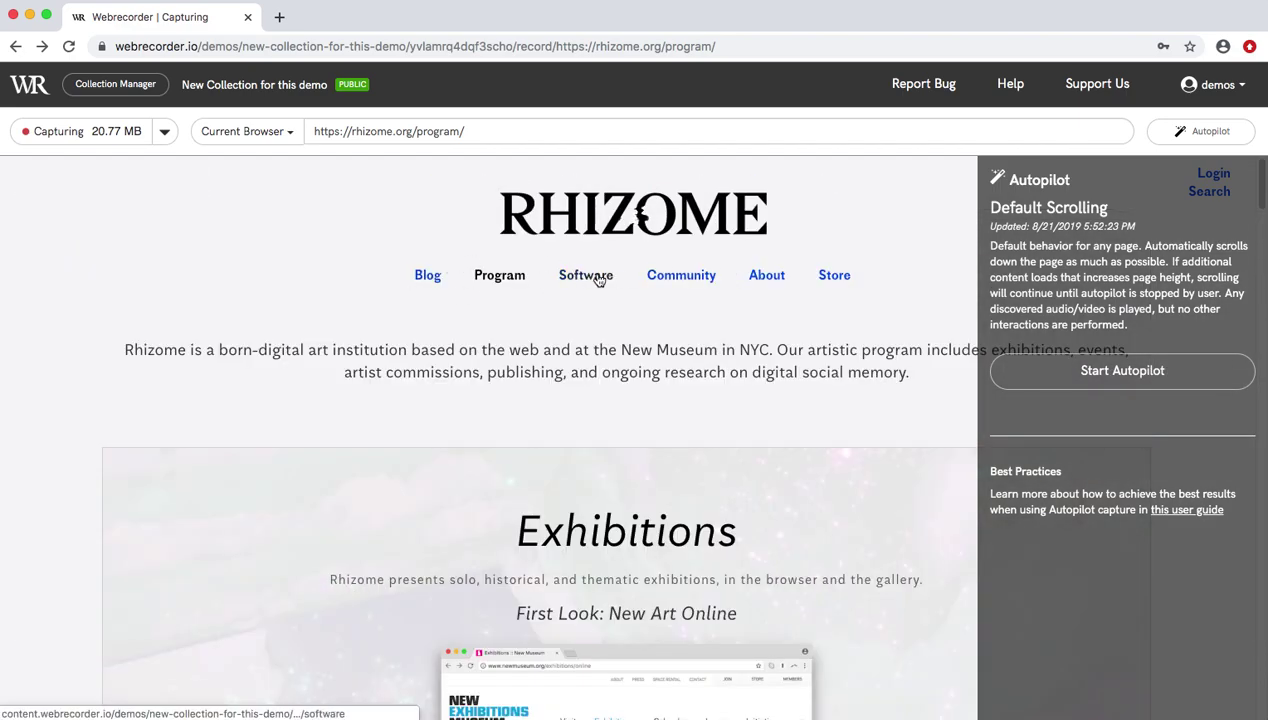
pyautogui.click(584, 276)
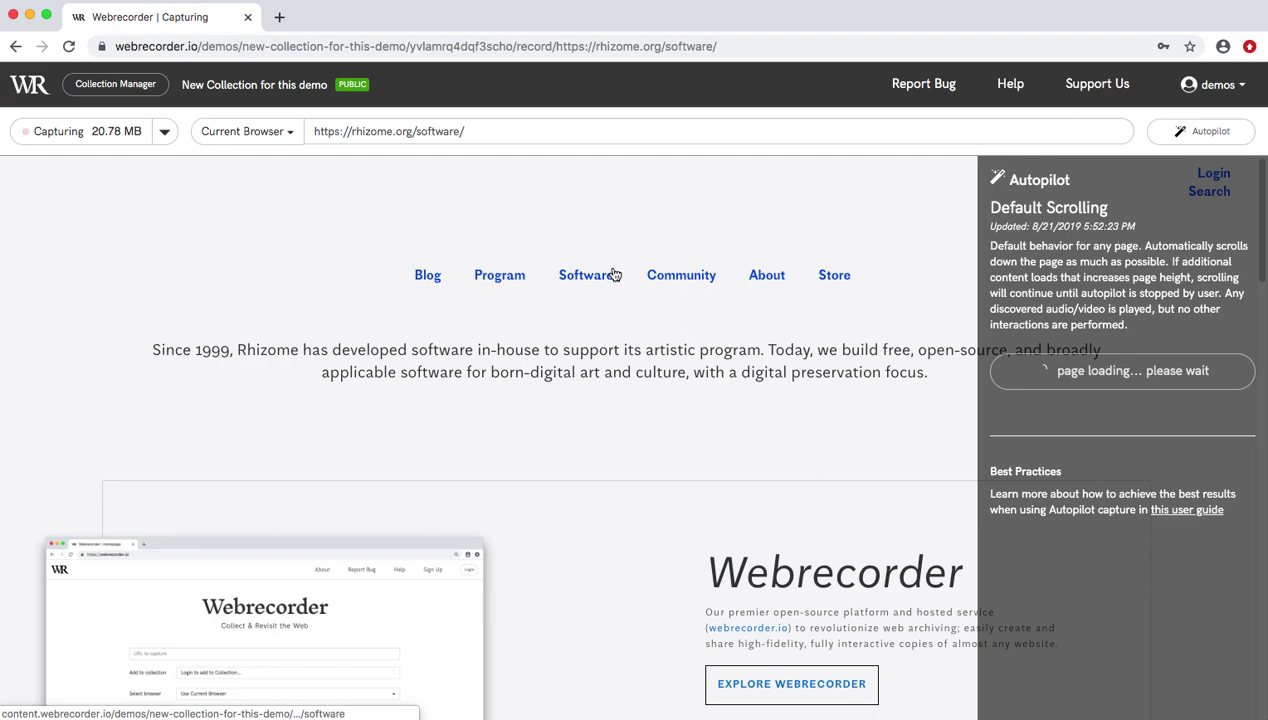
pyautogui.click(680, 276)
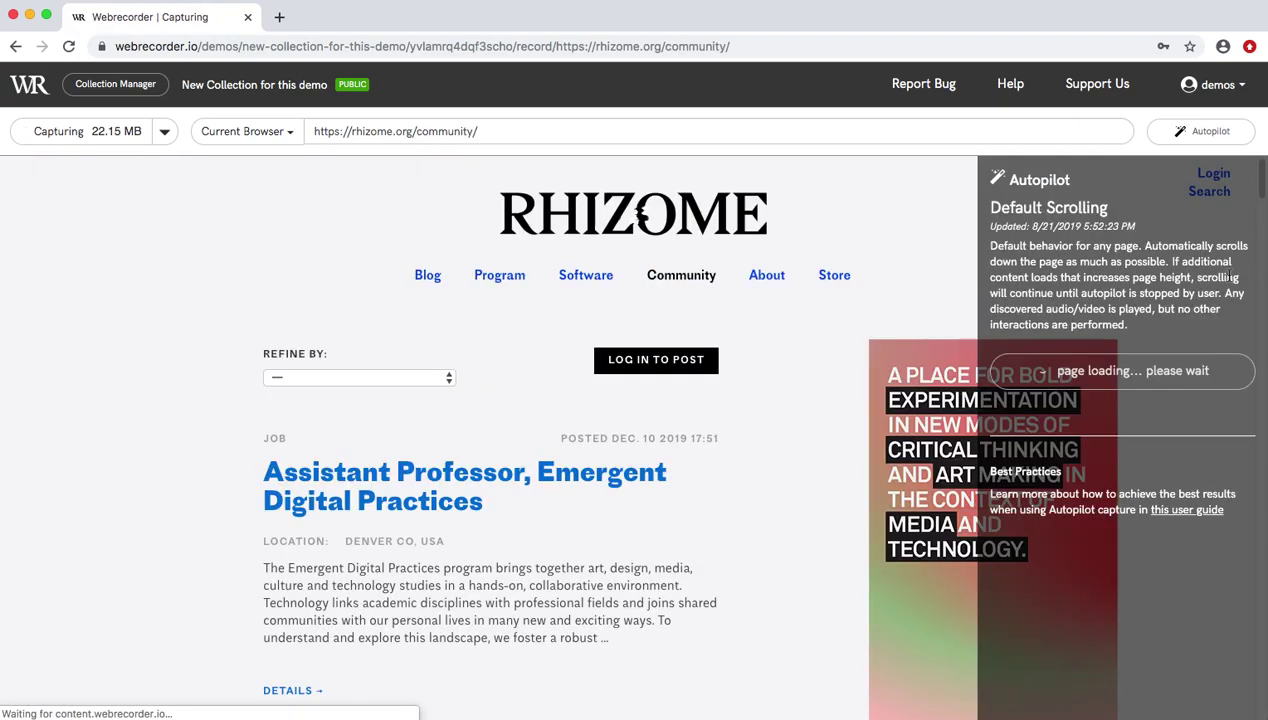
# Step: Run the Default Scrolling Autopilot on the Community page until it finishes, and hide the Autopilot options
pyautogui.scroll(-8, 641, 453)
pyautogui.scroll(3, 641, 453)
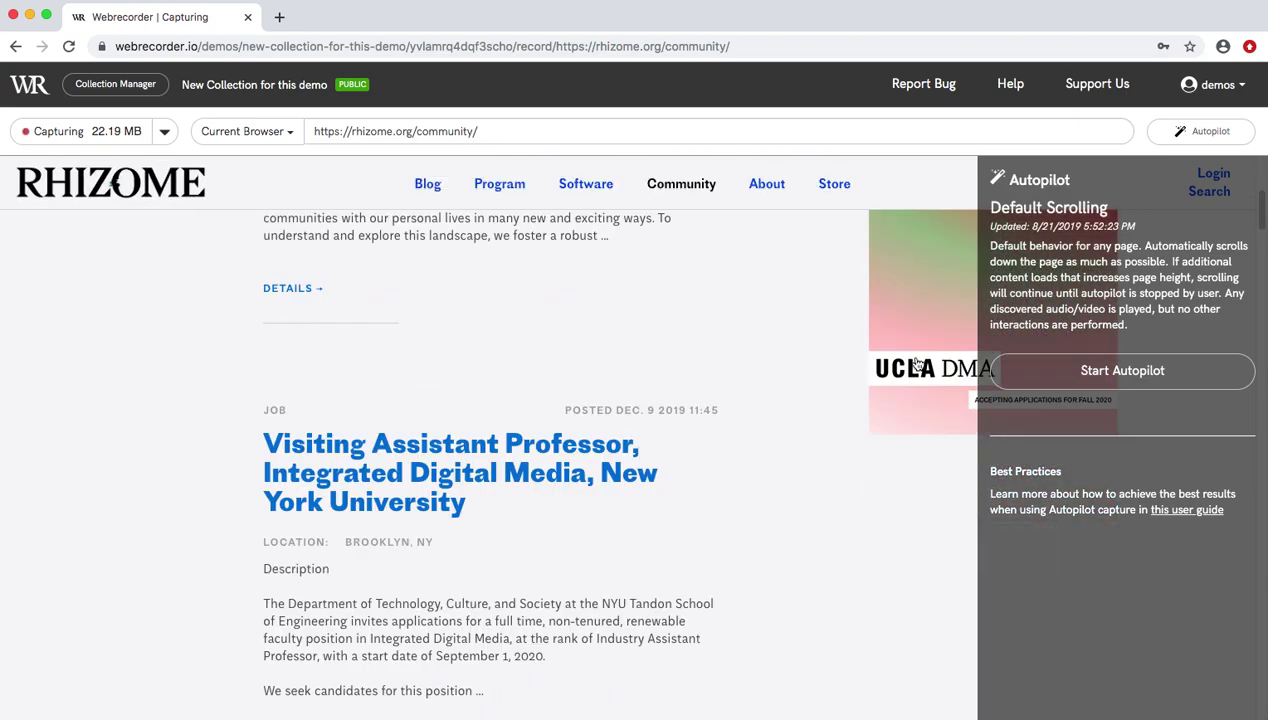
pyautogui.click(1061, 374)
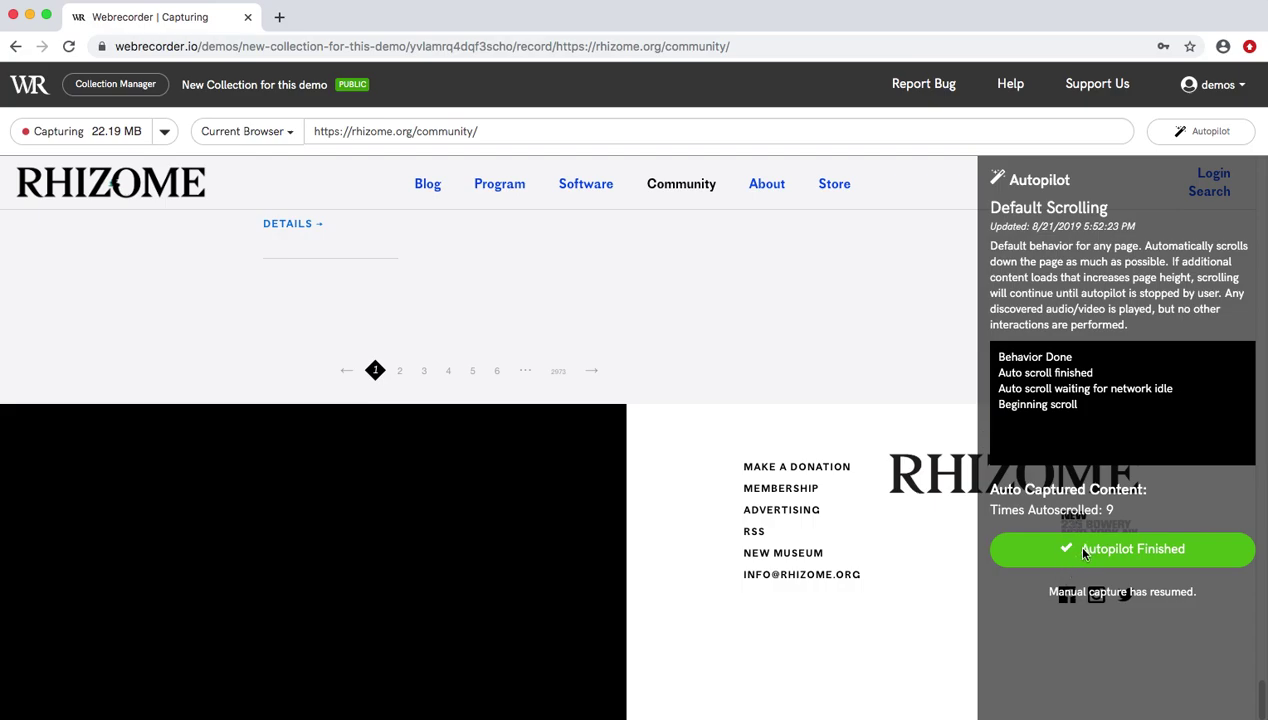
pyautogui.click(1198, 141)
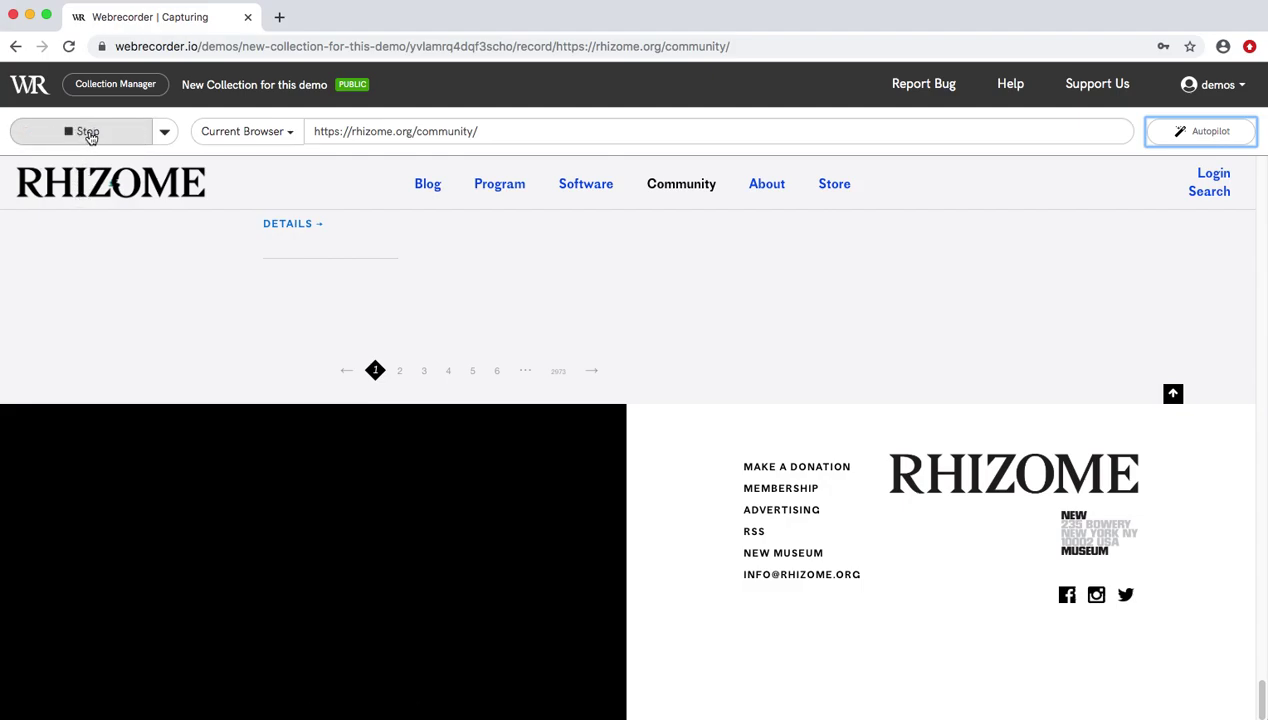
# Step: Stop the capture session and review the recorded pages in the collection
pyautogui.click(88, 132)
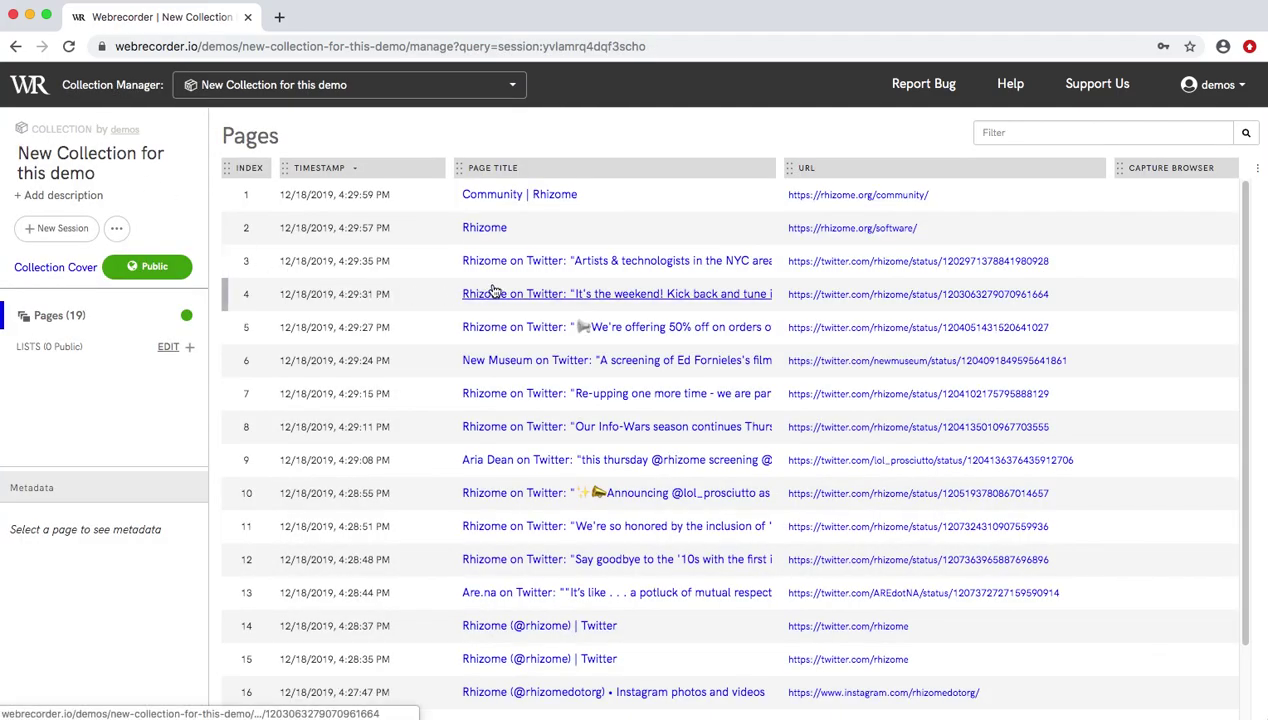
pyautogui.scroll(-3, 492, 290)
pyautogui.scroll(3, 492, 290)
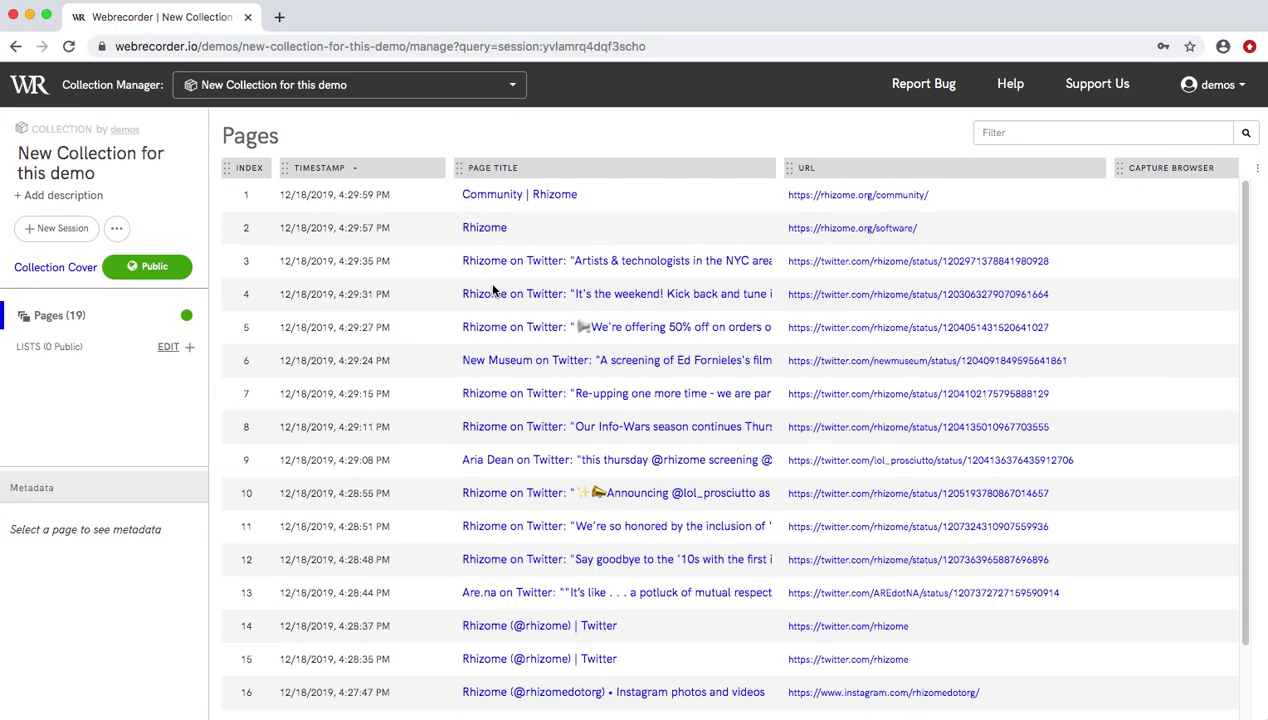
# Step: Open the archived Rhizome Software page from the collection and check its recorded content from top to bottom
pyautogui.click(485, 229)
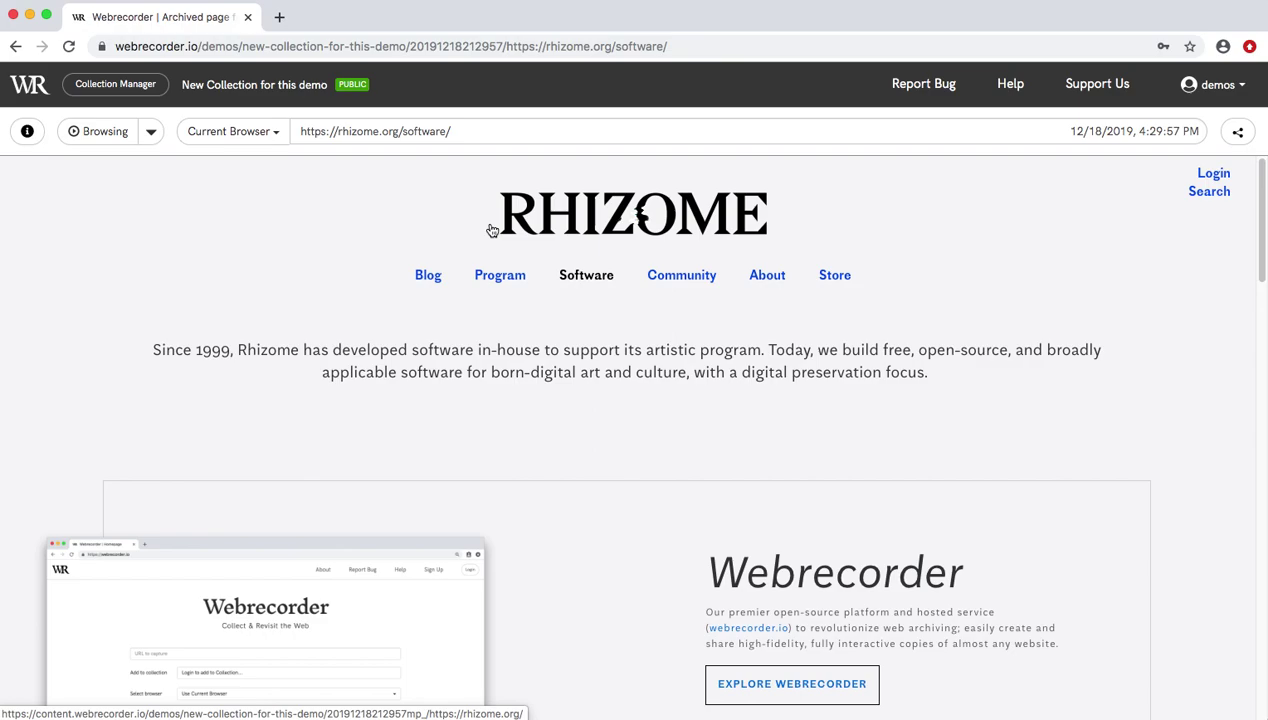
pyautogui.scroll(-10, 680, 290)
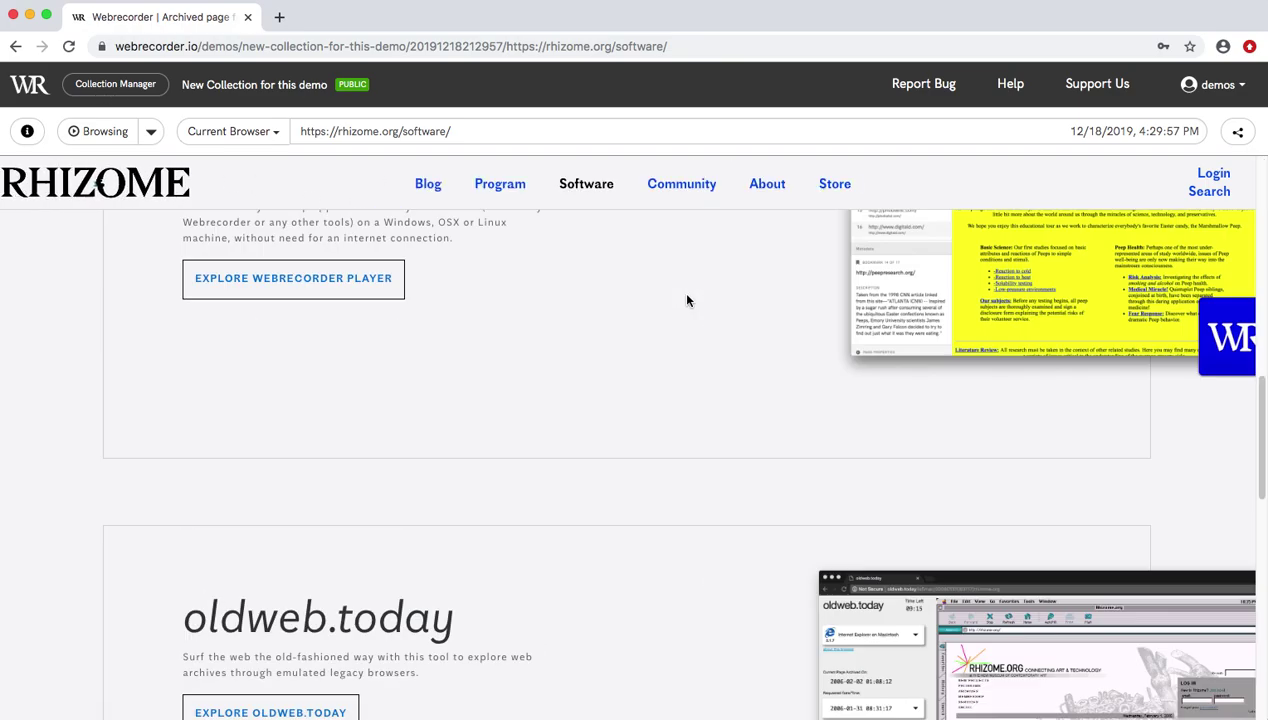
pyautogui.scroll(10, 680, 290)
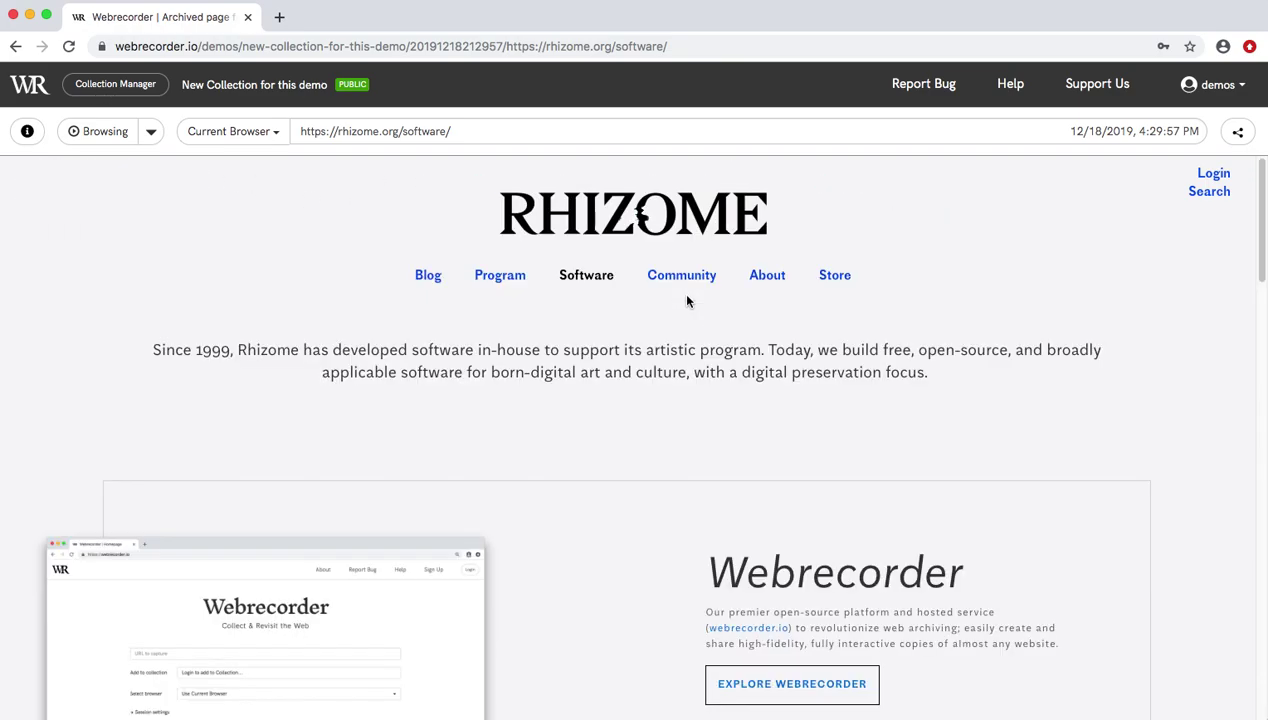
# Step: Try the archived Software page's Blog link and start patching the Software page URL
pyautogui.click(430, 277)
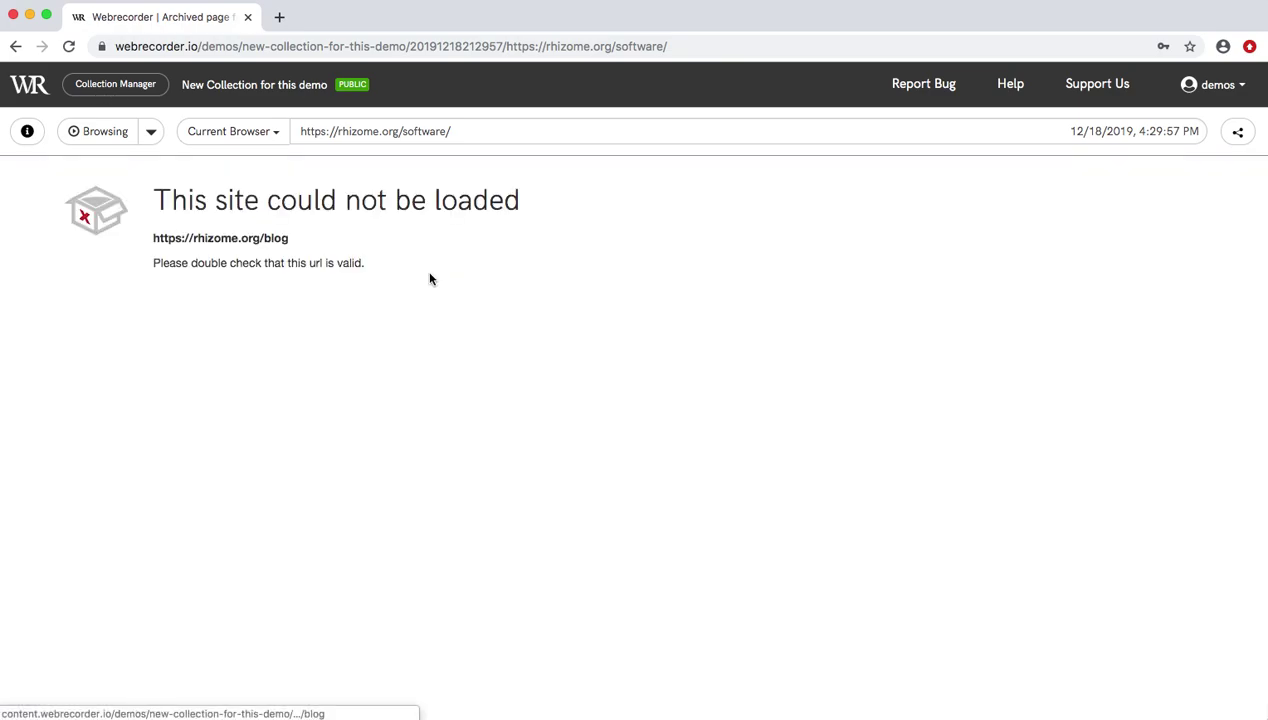
pyautogui.click(151, 133)
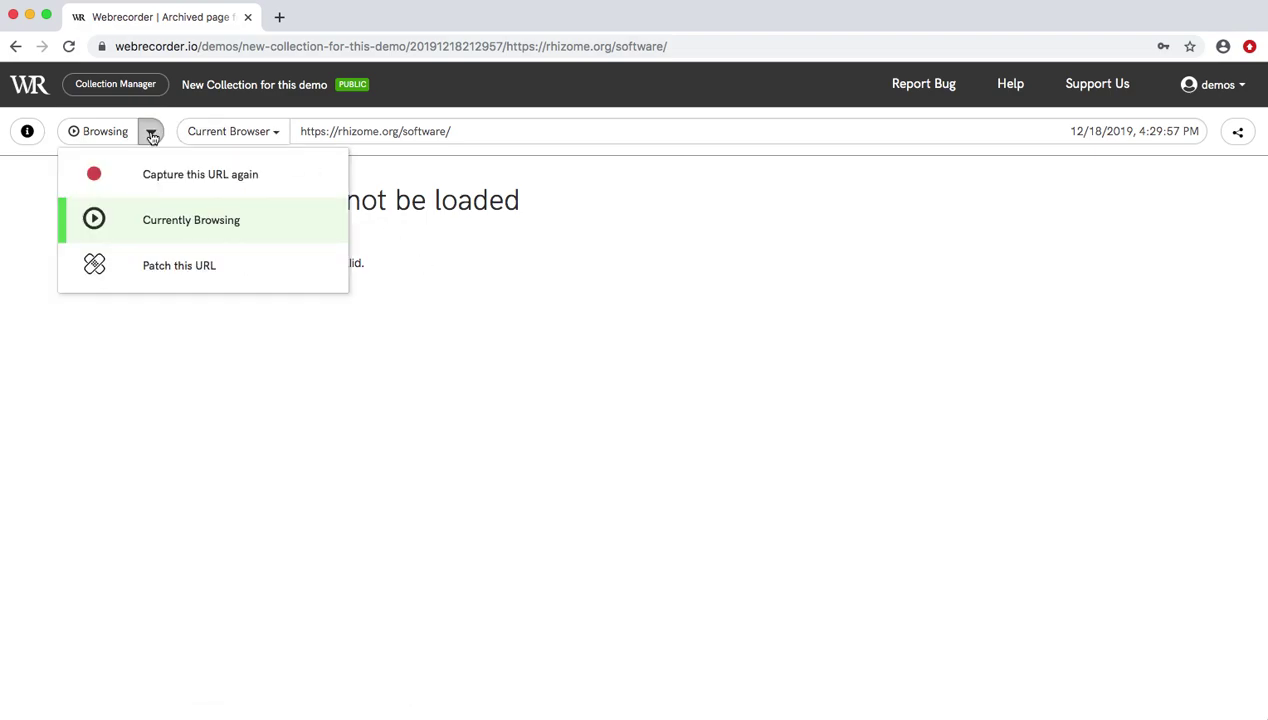
pyautogui.click(152, 270)
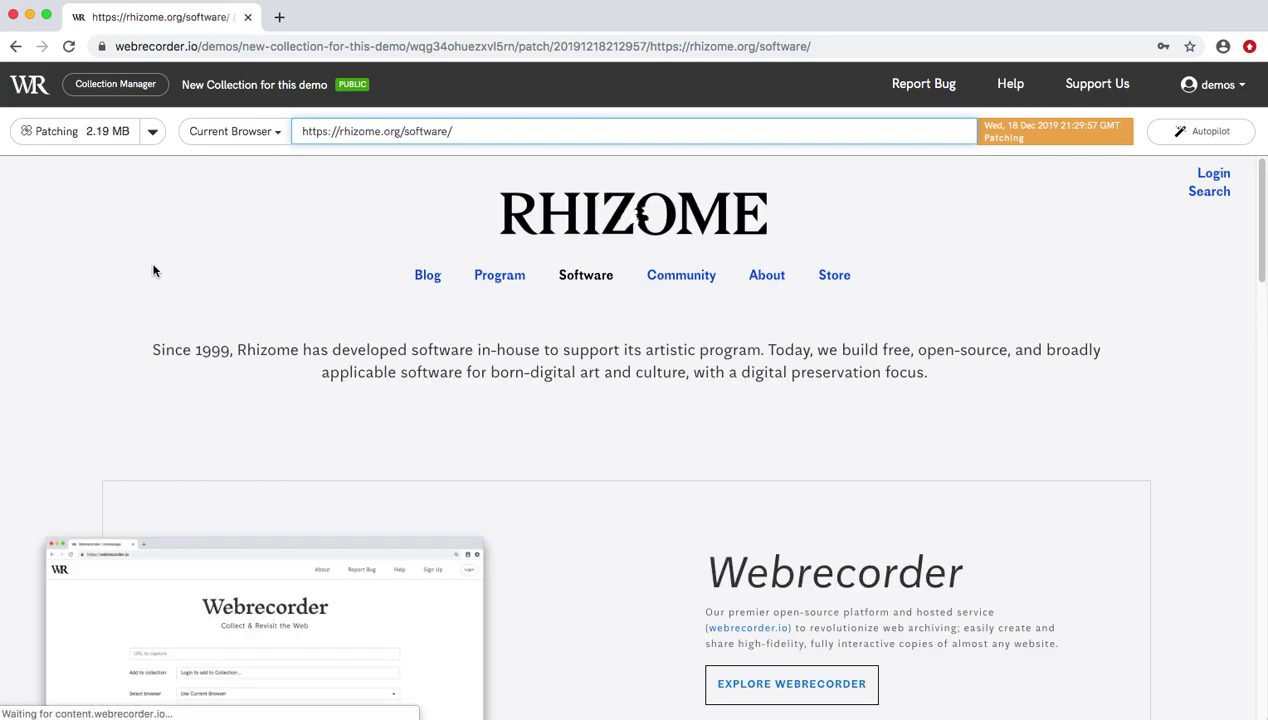
# Step: Load the Blog page in the patching session, browse through its articles to record them, and stop patching
pyautogui.click(424, 282)
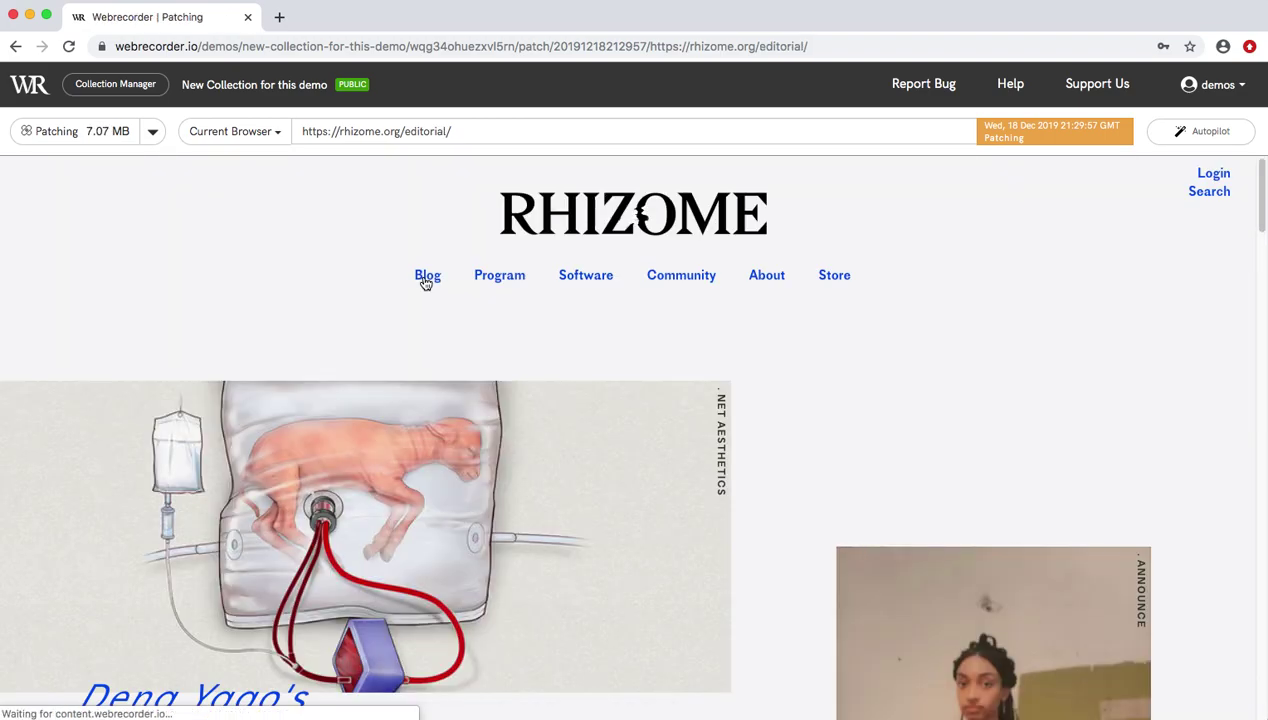
pyautogui.click(701, 270)
pyautogui.scroll(-20, 647, 322)
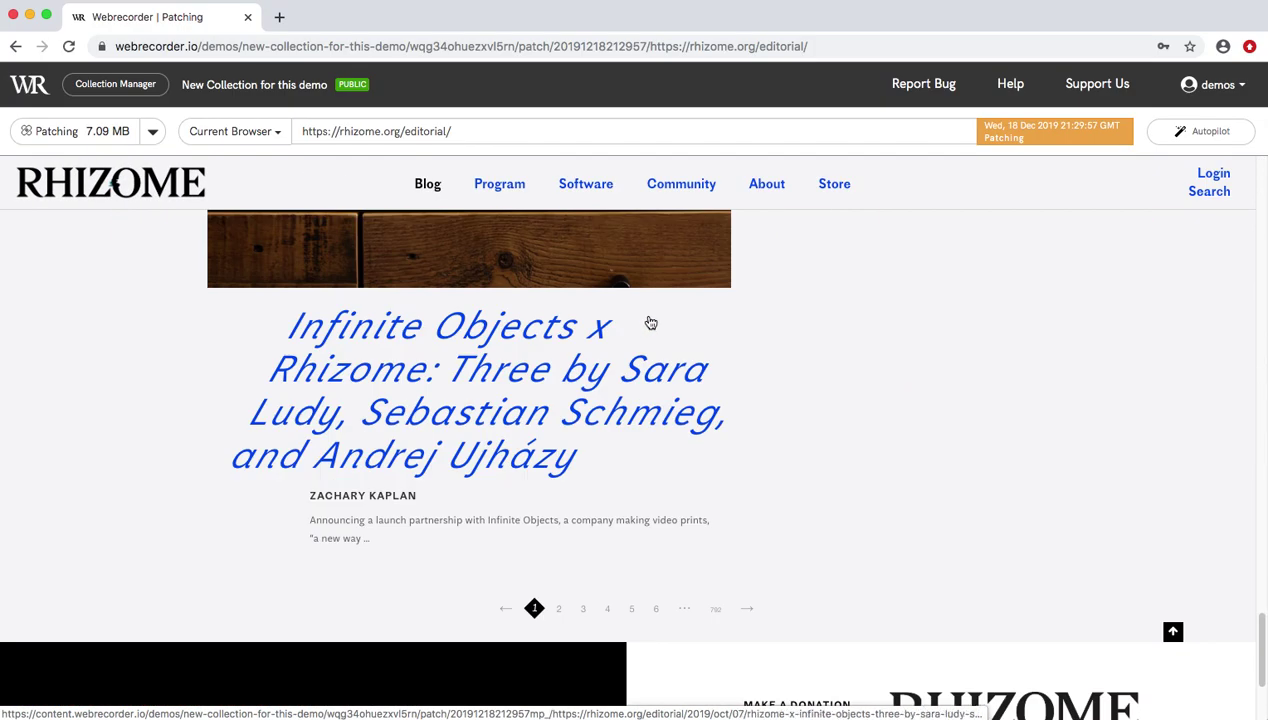
pyautogui.scroll(10, 650, 322)
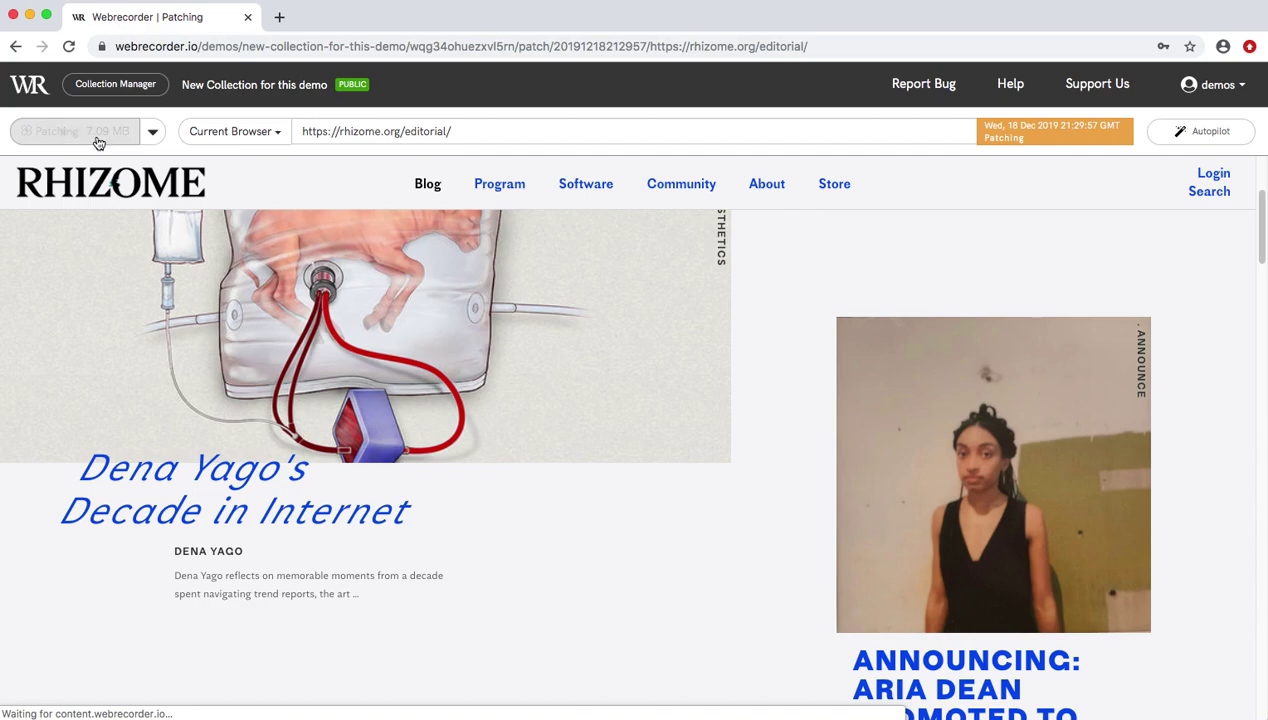
pyautogui.click(86, 131)
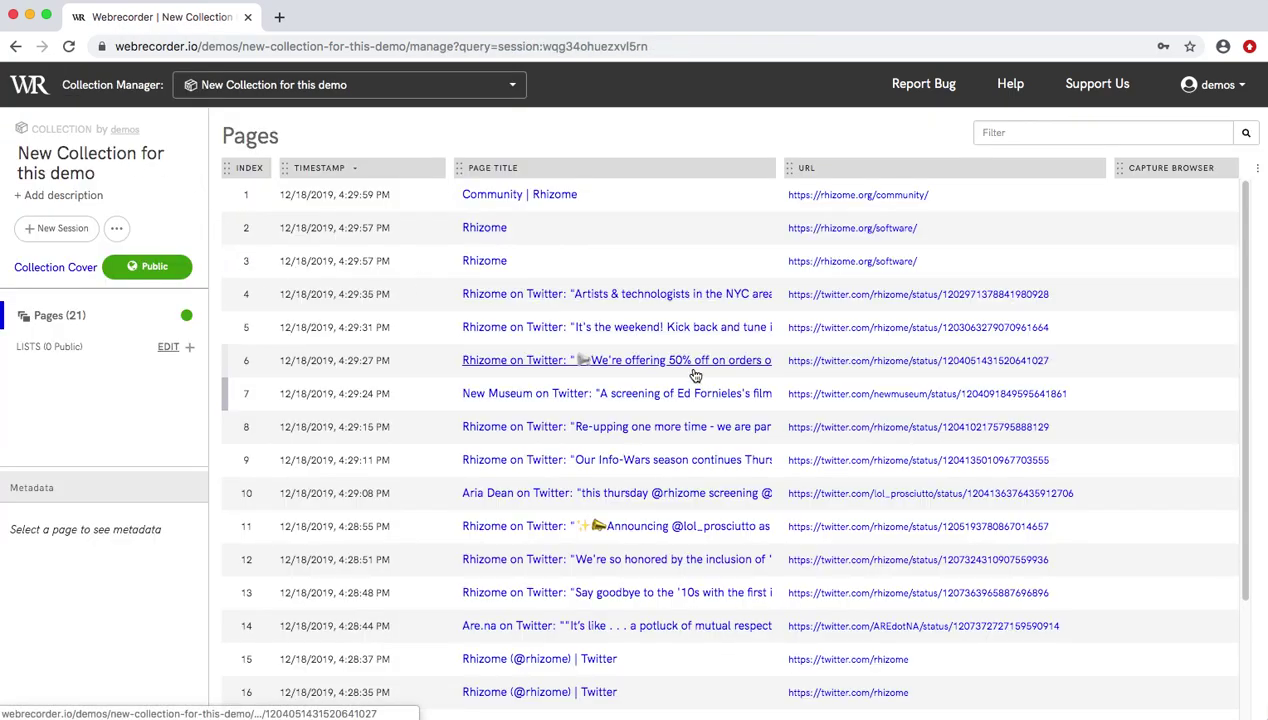
# Step: From the archived Journal page, follow the About link, patch the About page into the collection and end the patching session
pyautogui.scroll(-3, 688, 370)
pyautogui.click(535, 640)
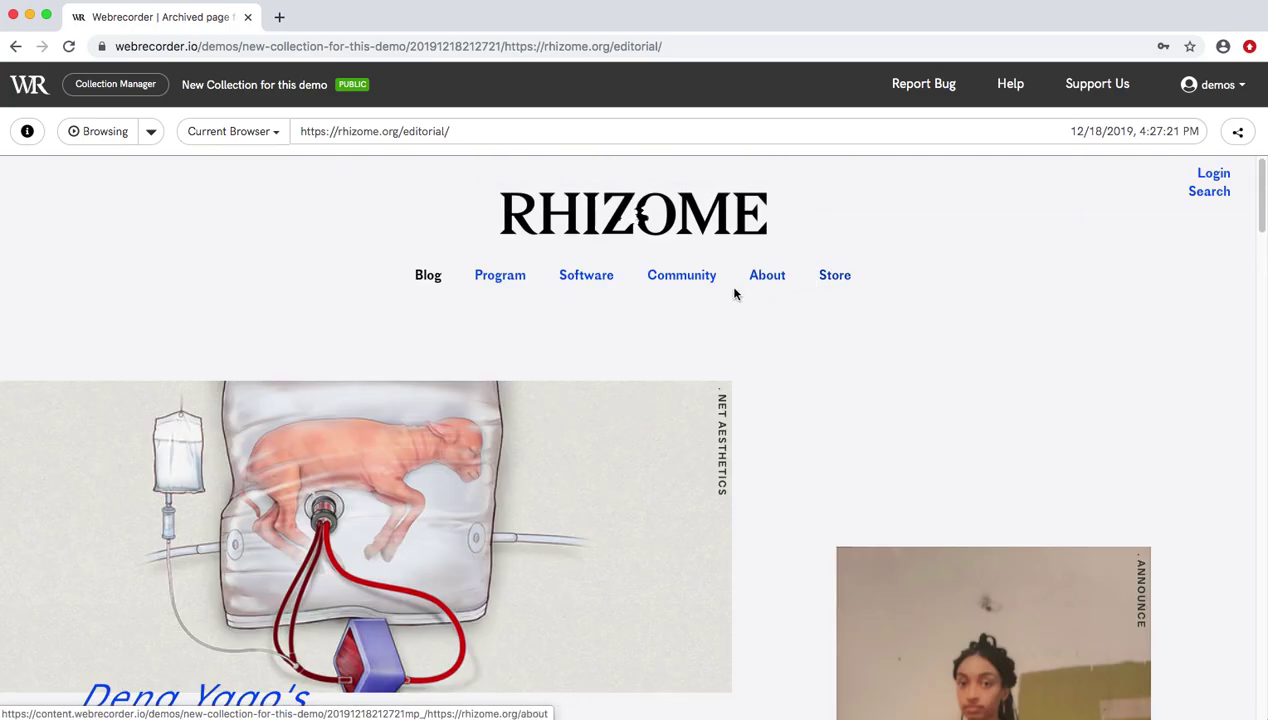
pyautogui.click(766, 275)
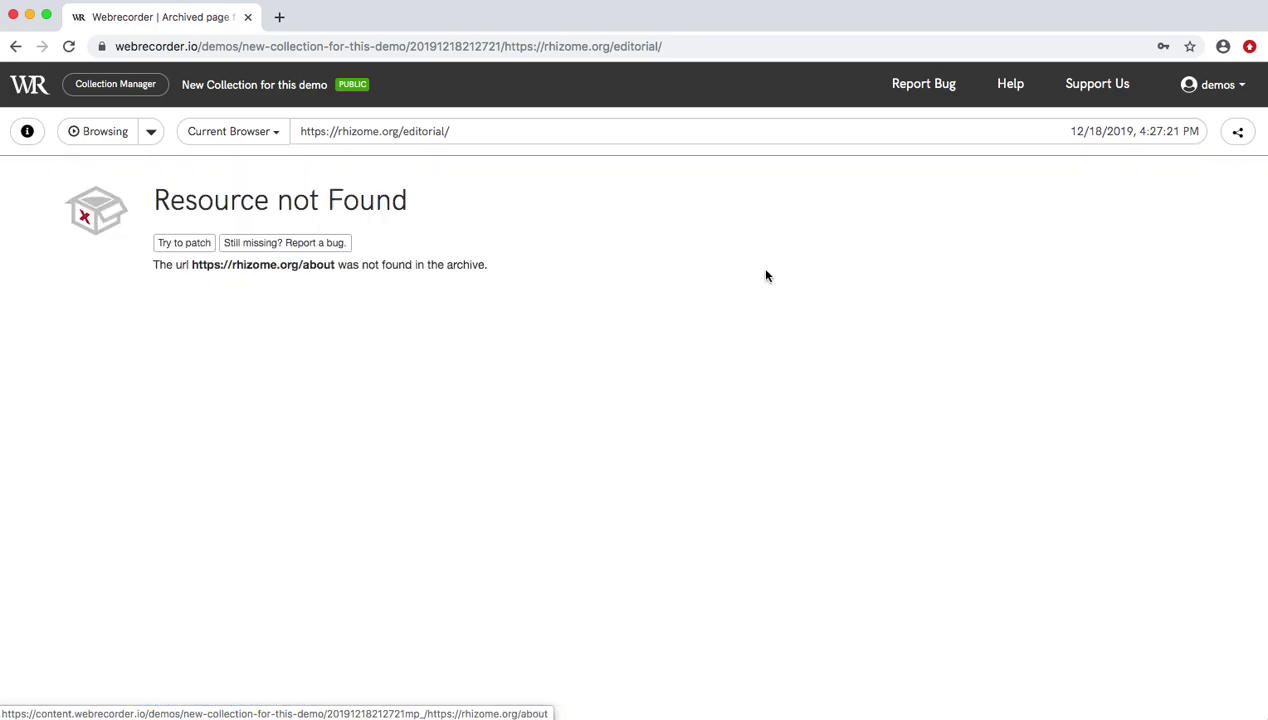
pyautogui.click(183, 248)
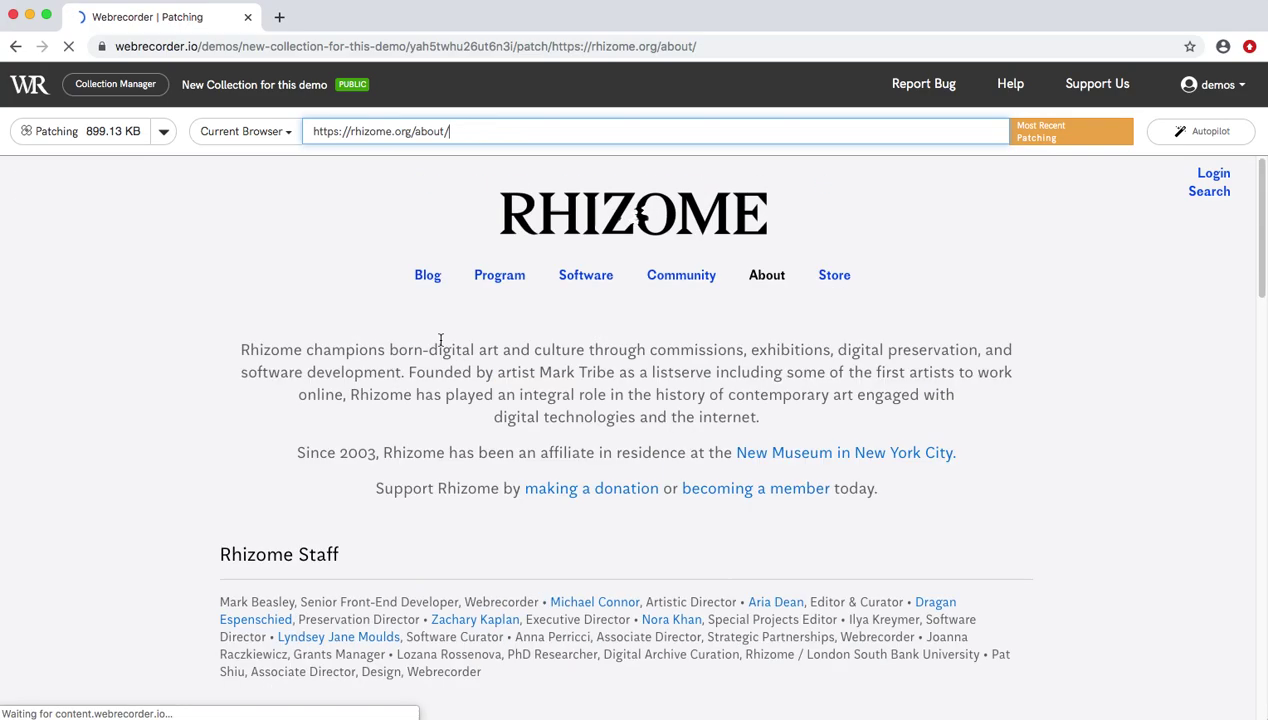
pyautogui.click(88, 137)
# Step: Open the archived Rhizome tweet about the Info-Wars season, close it and browse the archived Twitter timeline behind it
pyautogui.scroll(-2, 560, 320)
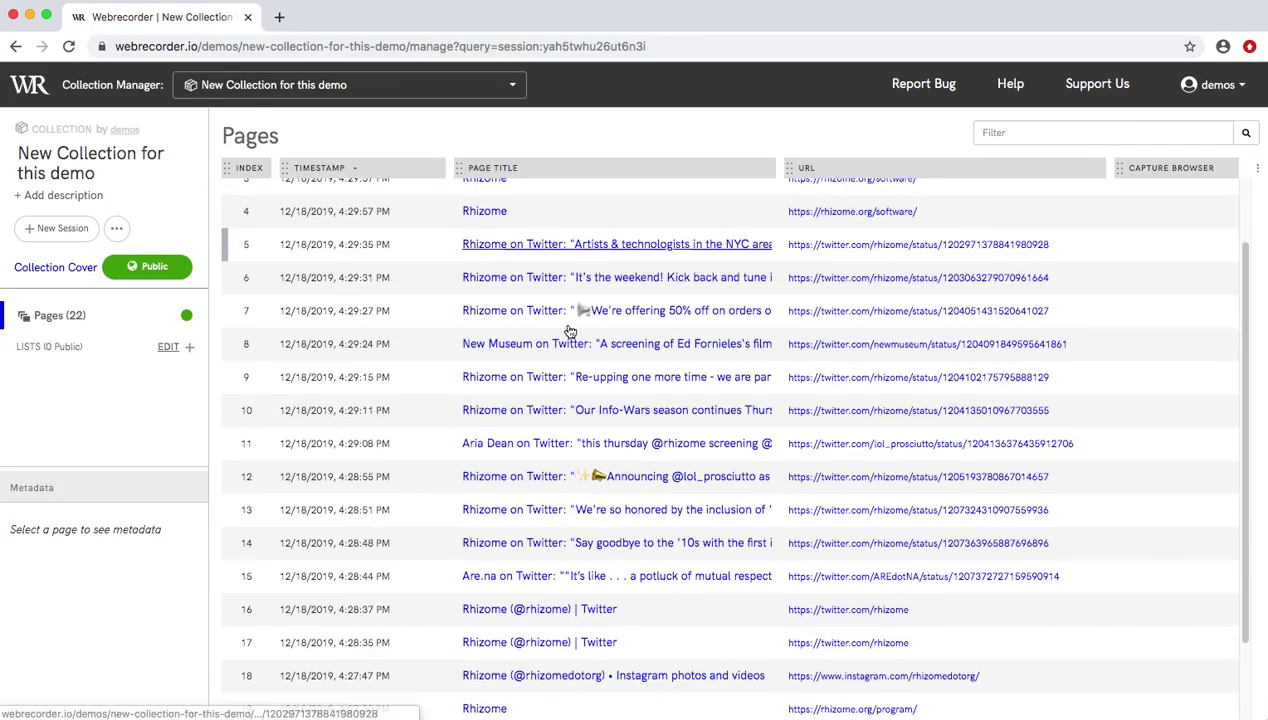
pyautogui.click(593, 411)
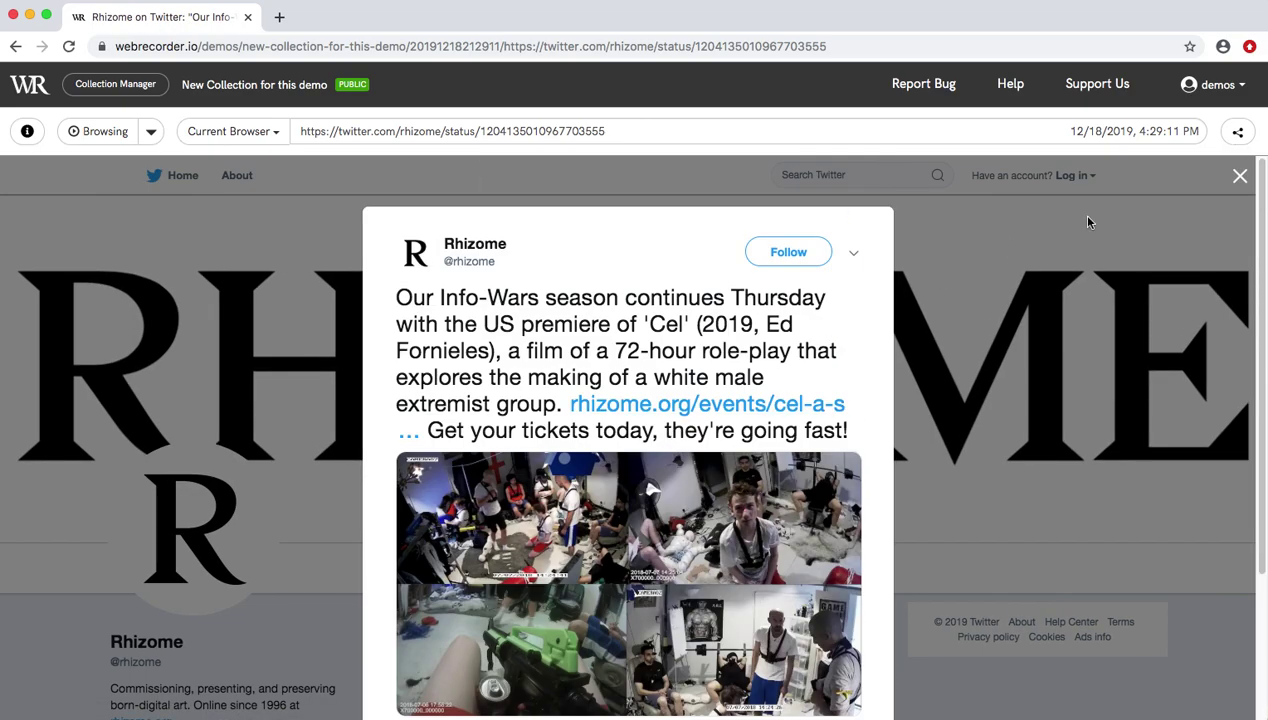
pyautogui.click(1240, 178)
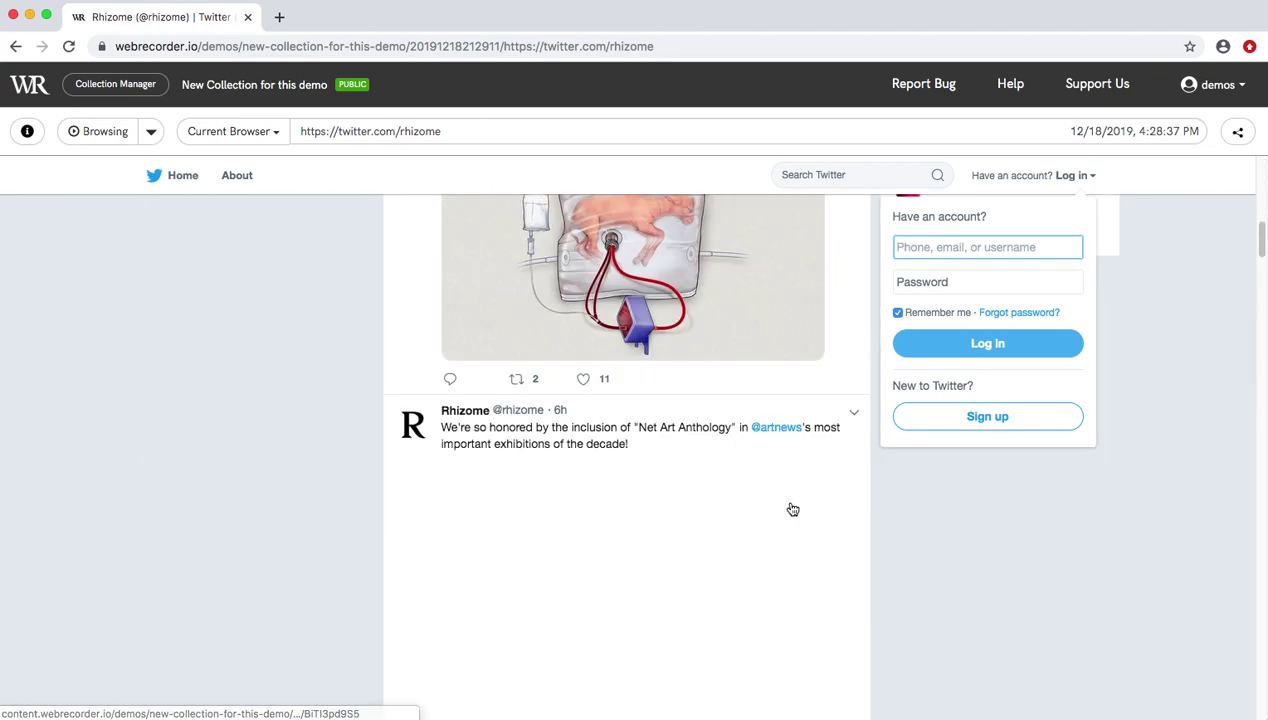
pyautogui.scroll(-5, 792, 507)
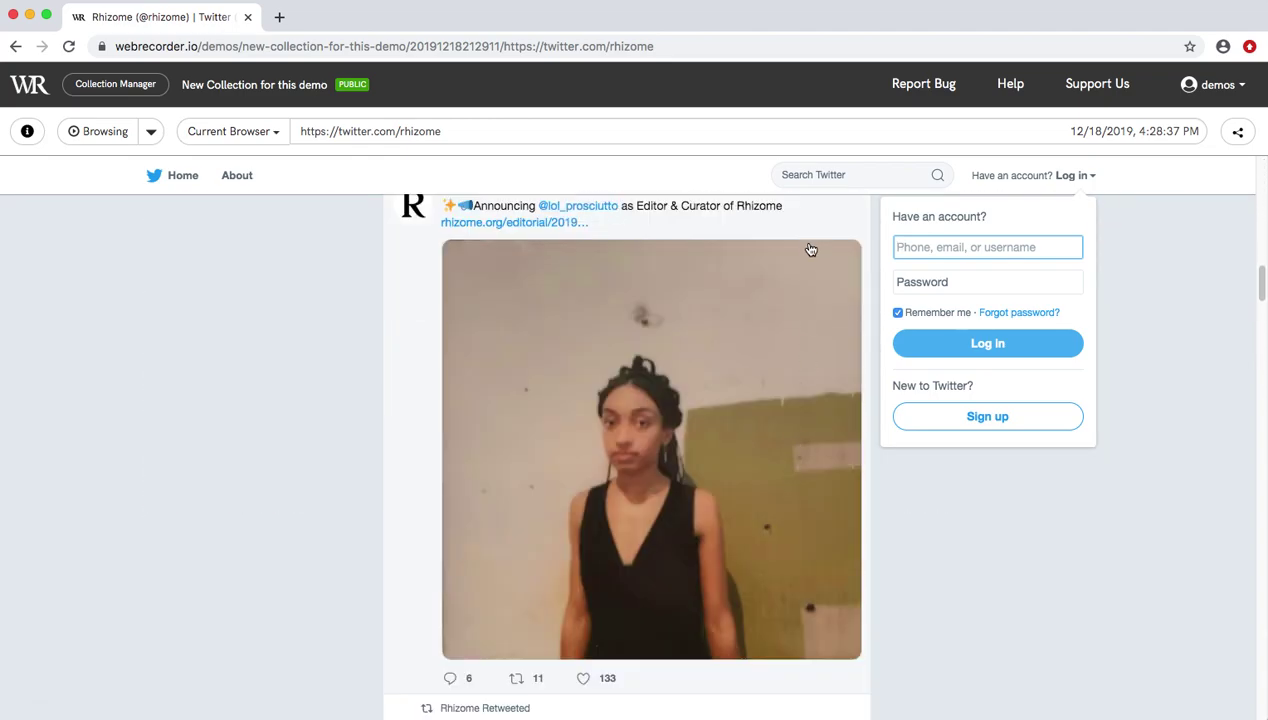
# Step: Open the archived tweet announcing Rhizome's Editor & Curator, look through its captured replies and close it
pyautogui.click(816, 217)
pyautogui.scroll(-10, 775, 397)
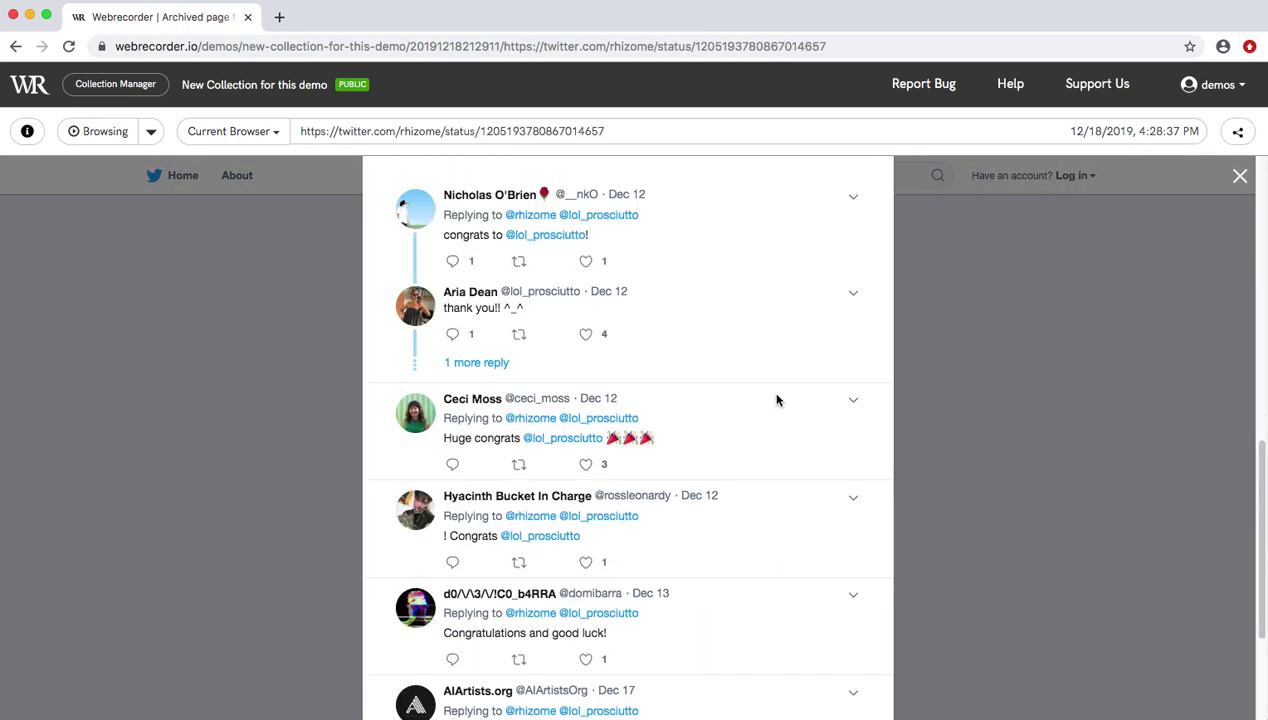
pyautogui.scroll(10, 778, 399)
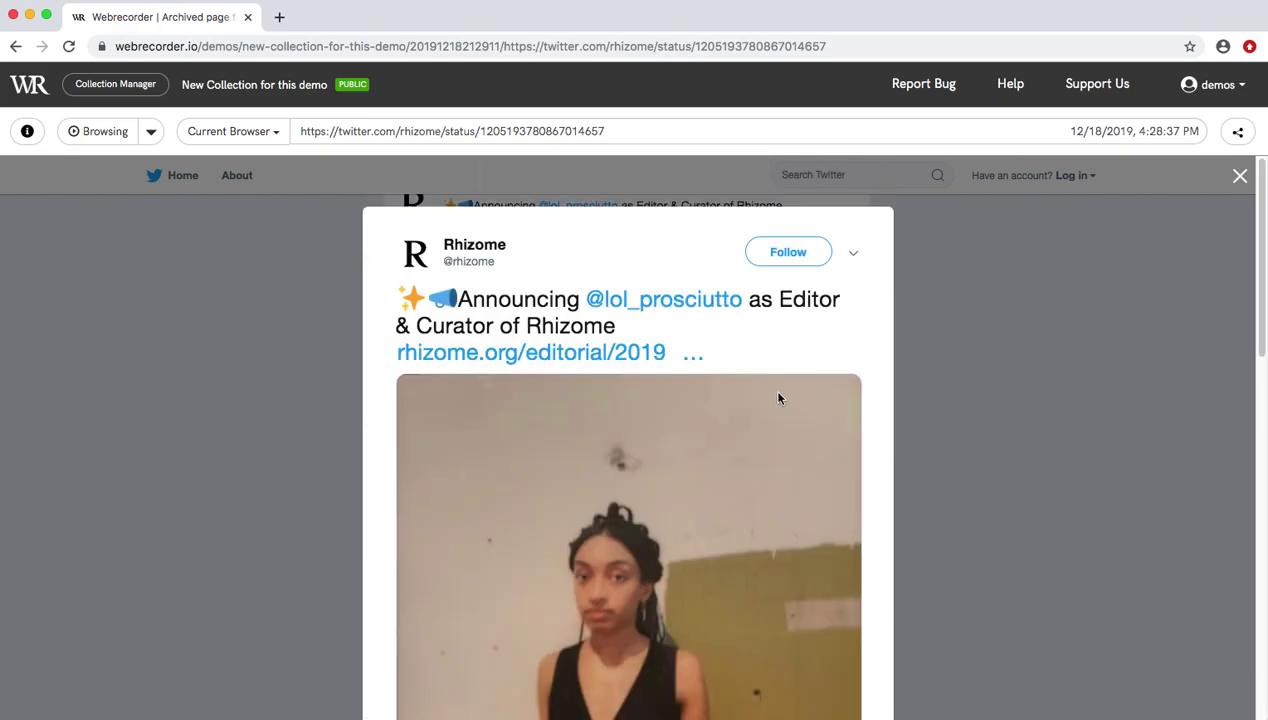
pyautogui.click(1240, 177)
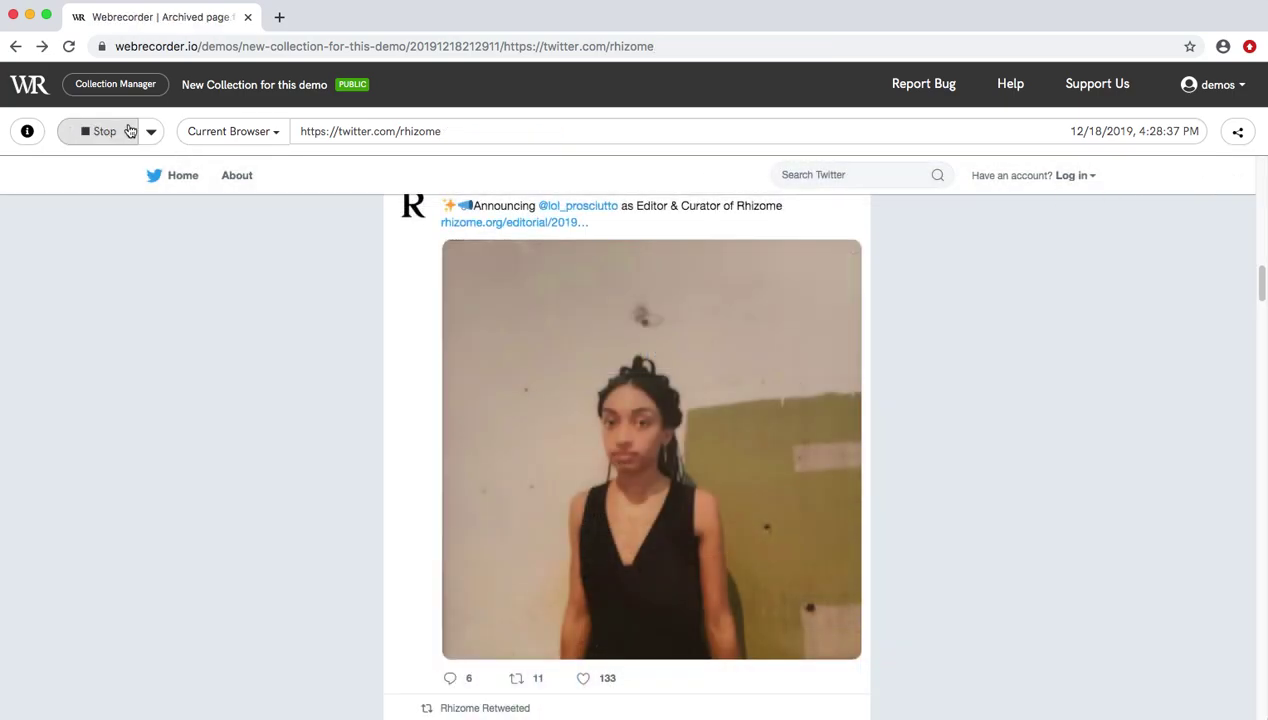
# Step: Show the collection's page list beside the archived page and open the archived Rhizome Instagram page from it
pyautogui.click(27, 133)
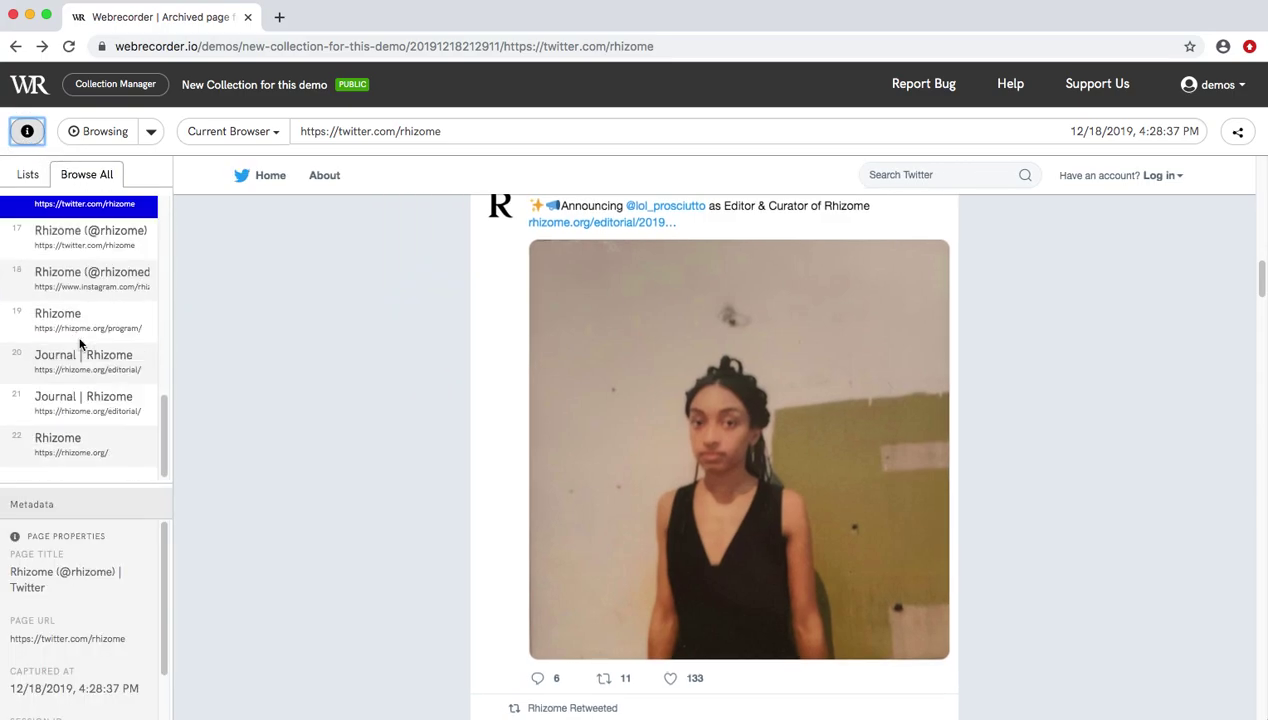
pyautogui.scroll(5, 118, 352)
pyautogui.scroll(2, 112, 340)
pyautogui.click(116, 280)
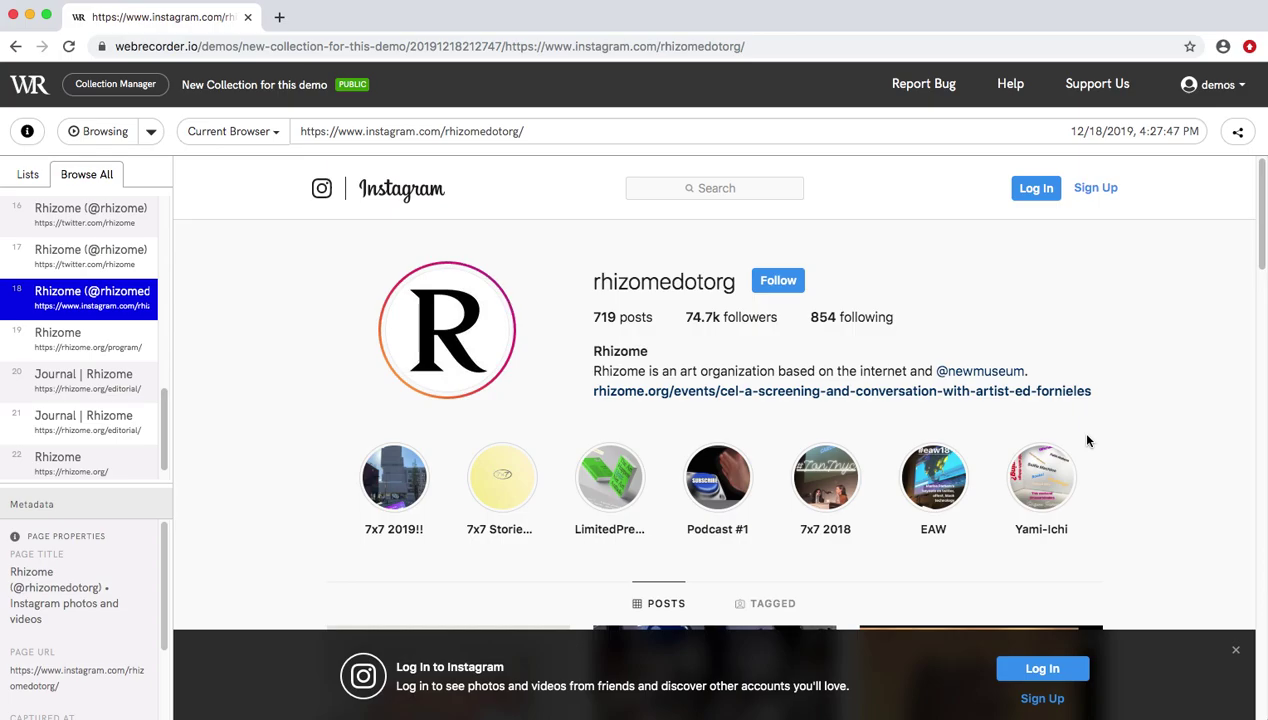
# Step: Dismiss the Instagram login banner, browse through the archived posts, and stop browsing to return to the collection's pages
pyautogui.click(1235, 650)
pyautogui.scroll(-10, 1016, 471)
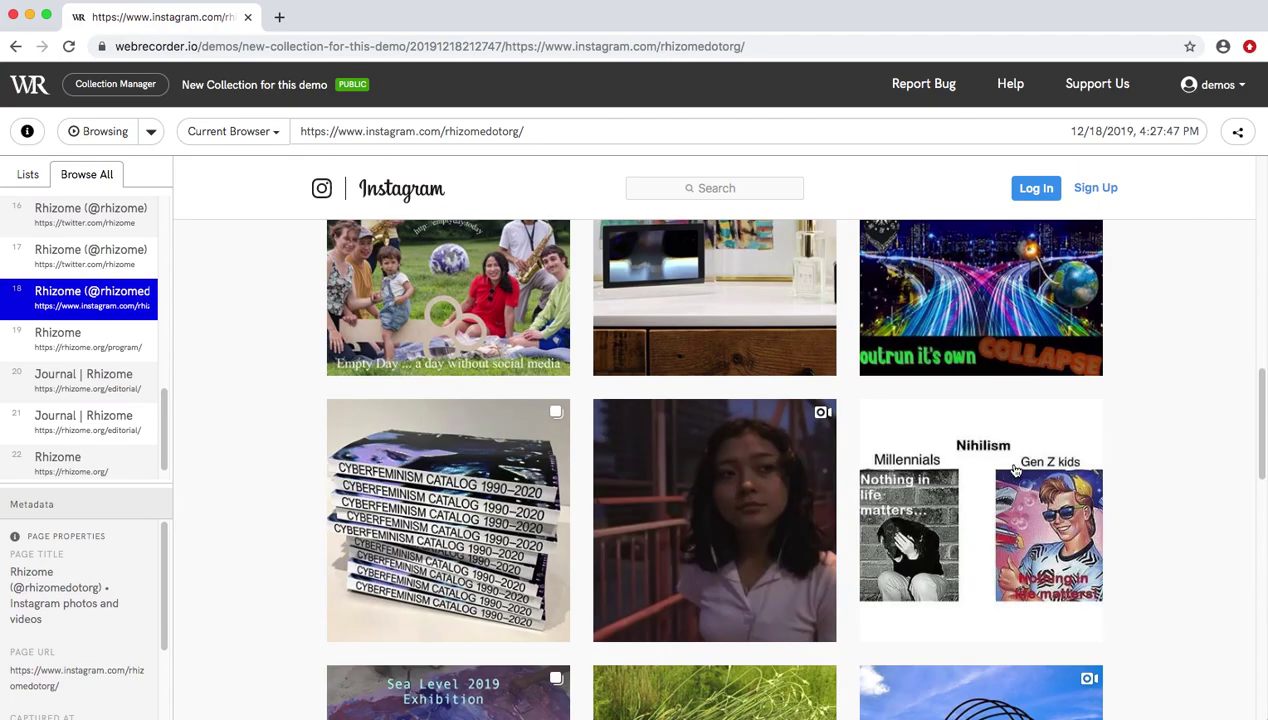
pyautogui.scroll(-10, 1016, 471)
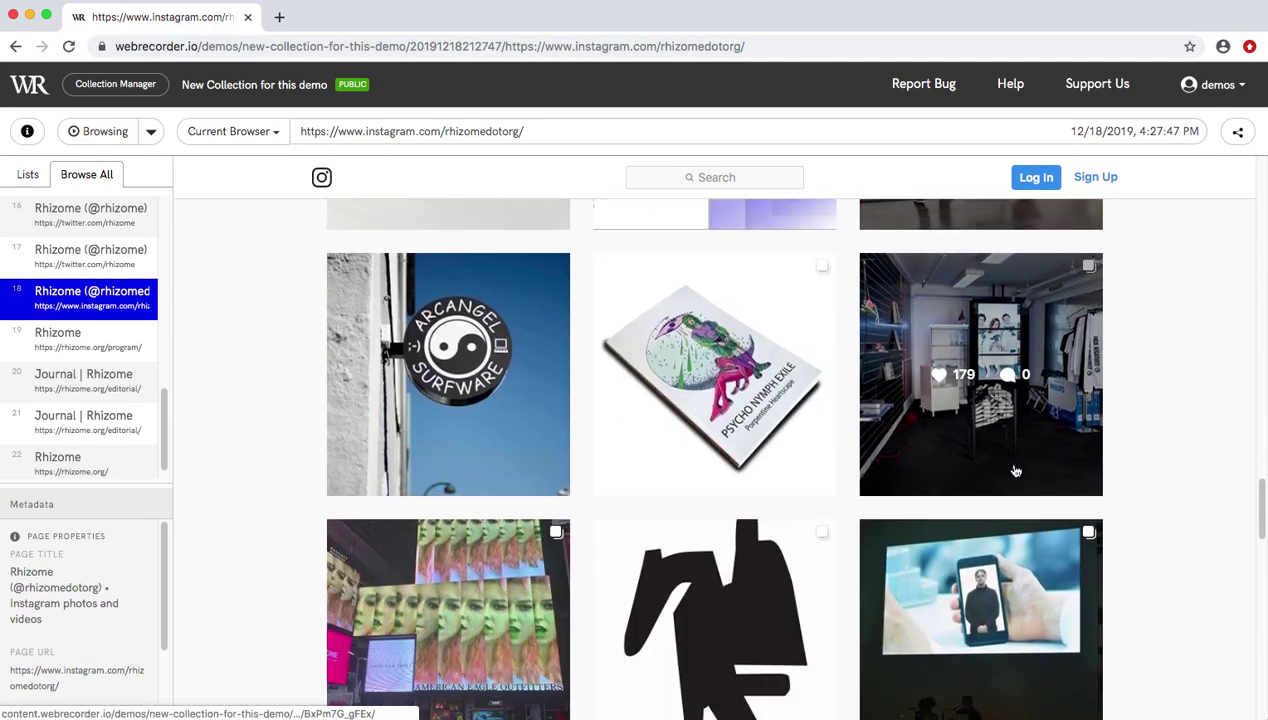
pyautogui.scroll(-5, 1014, 470)
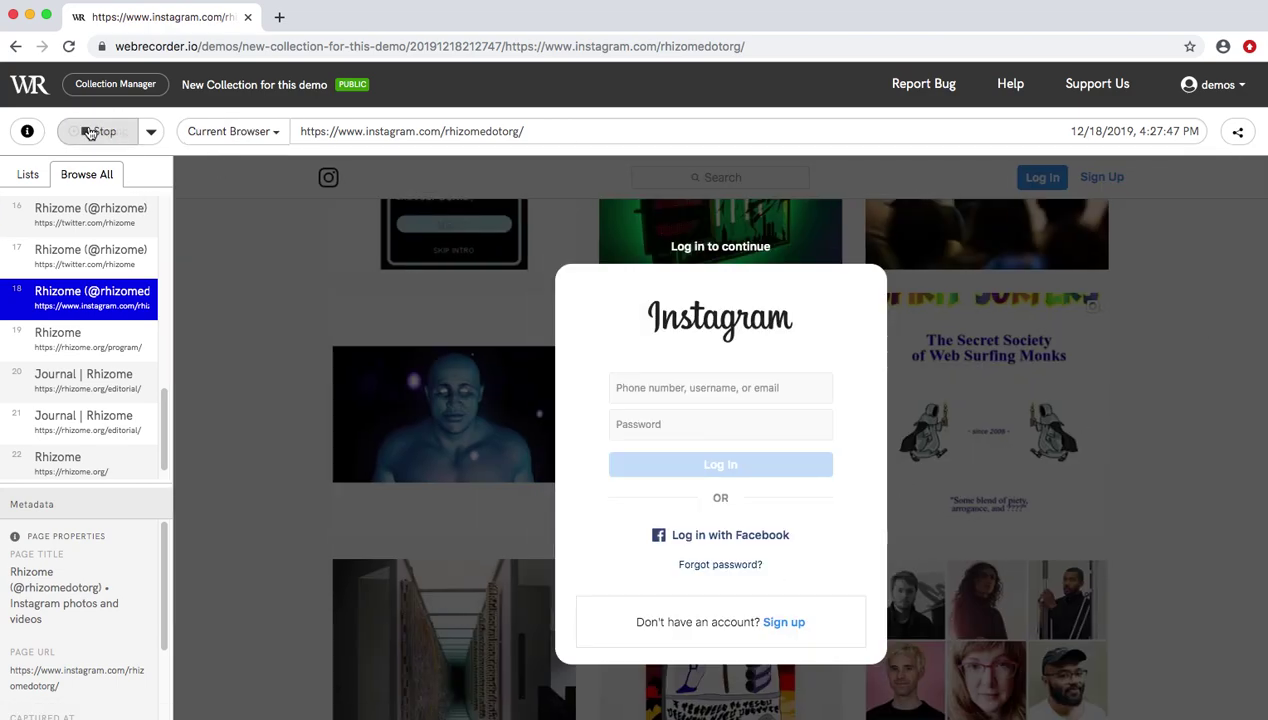
pyautogui.click(93, 133)
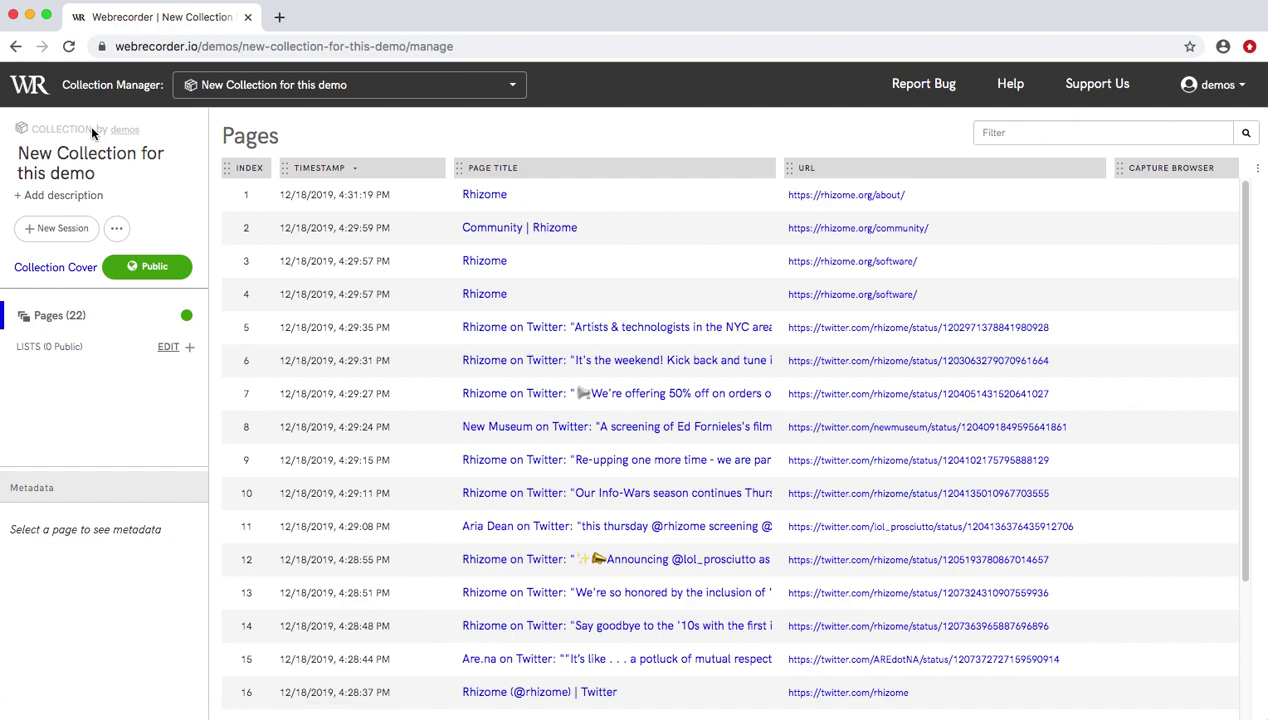